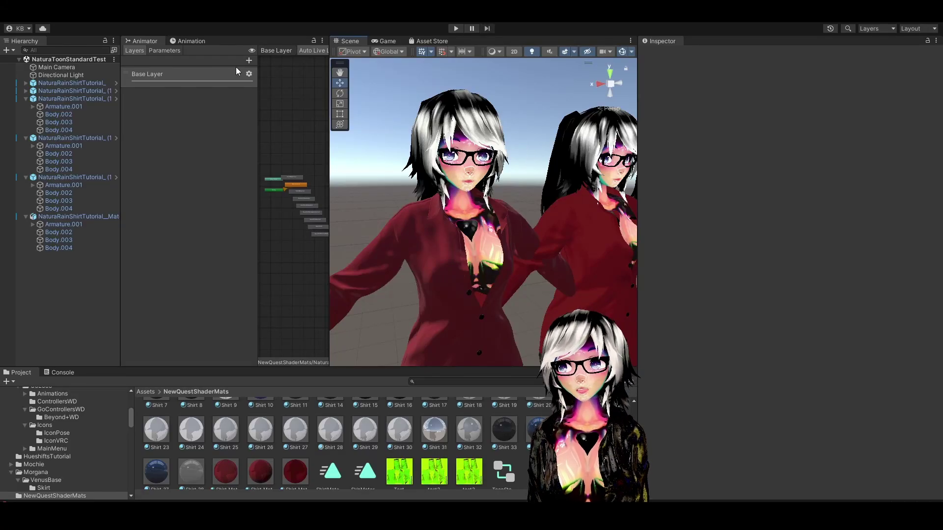
- Open the Window menu to reach Hai > LightboxViewer
left_click(278, 22)
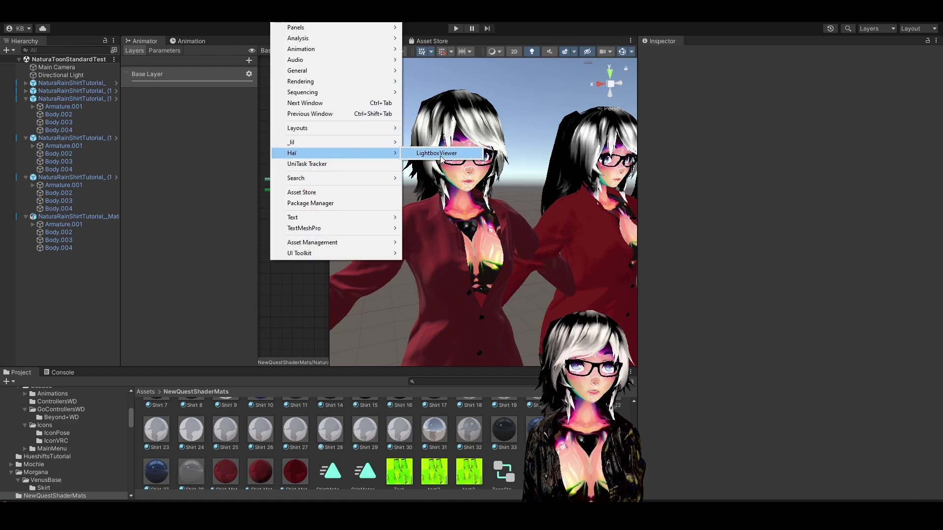
- Launch the Hai LightboxViewer window and position it over the scene
left_click(455, 155)
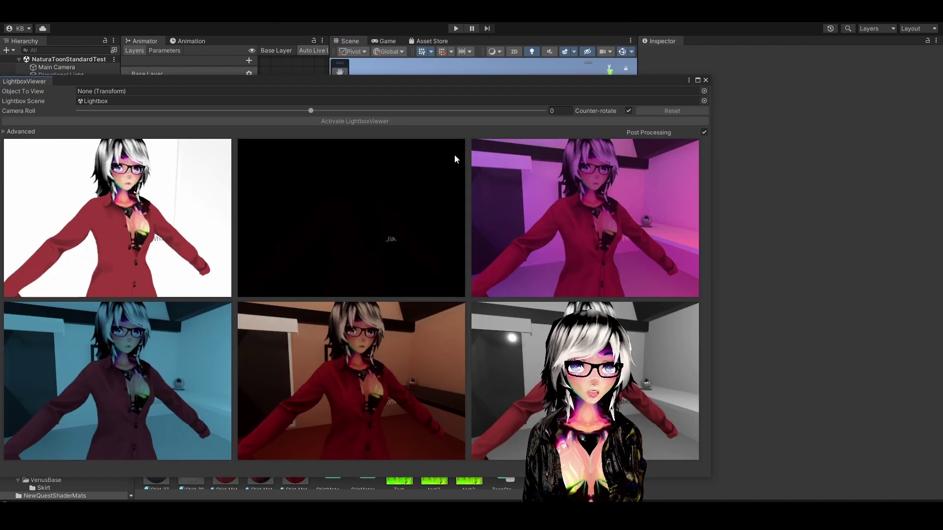
left_click_drag(424, 81, 584, 102)
left_click_drag(429, 104, 412, 90)
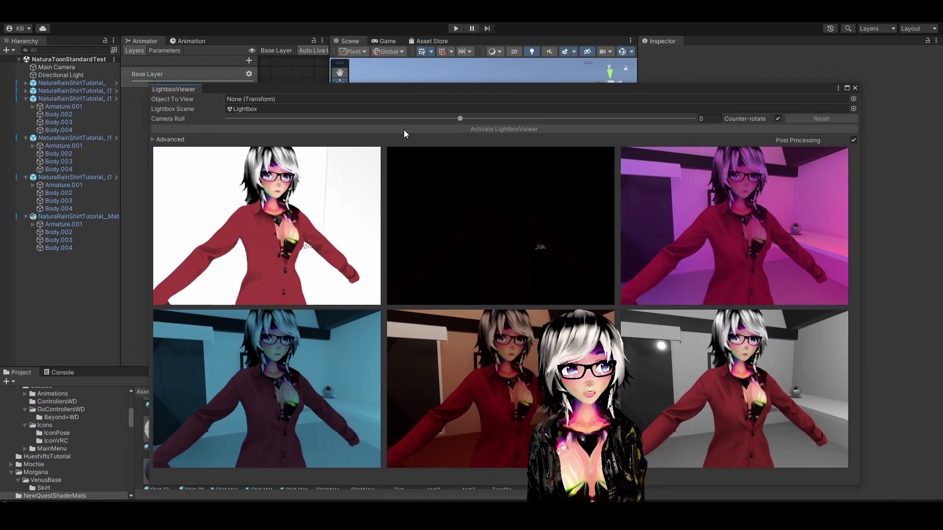
- Set the Toon Standard (2) Flat (2) shirt avatar as Object To View and activate the viewer
left_click_drag(61, 139, 293, 99)
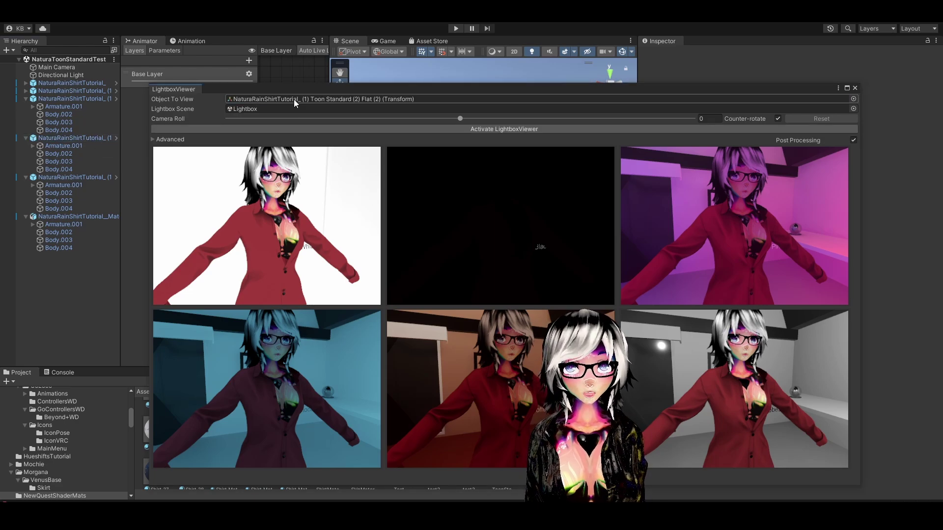
left_click_drag(75, 140, 273, 100)
left_click(457, 126)
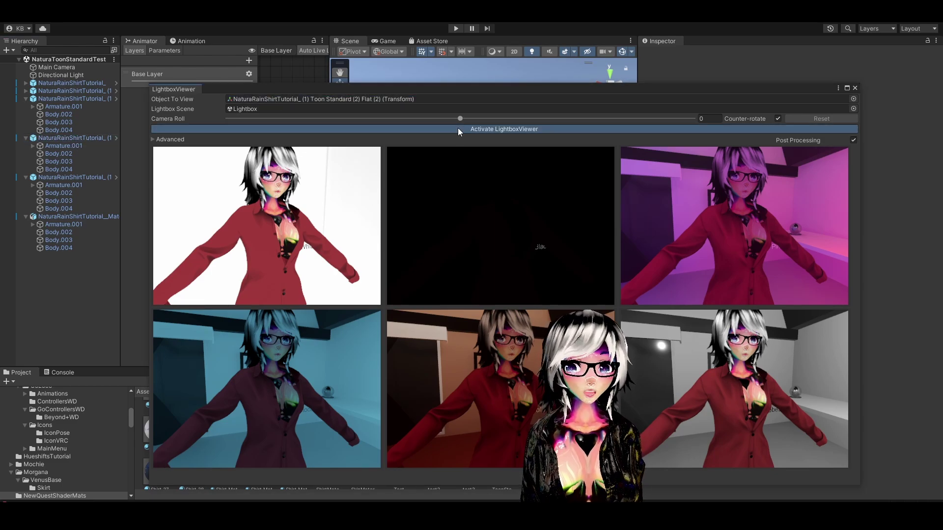
left_click_drag(469, 89, 477, 132)
middle_click_drag(494, 118, 518, 102)
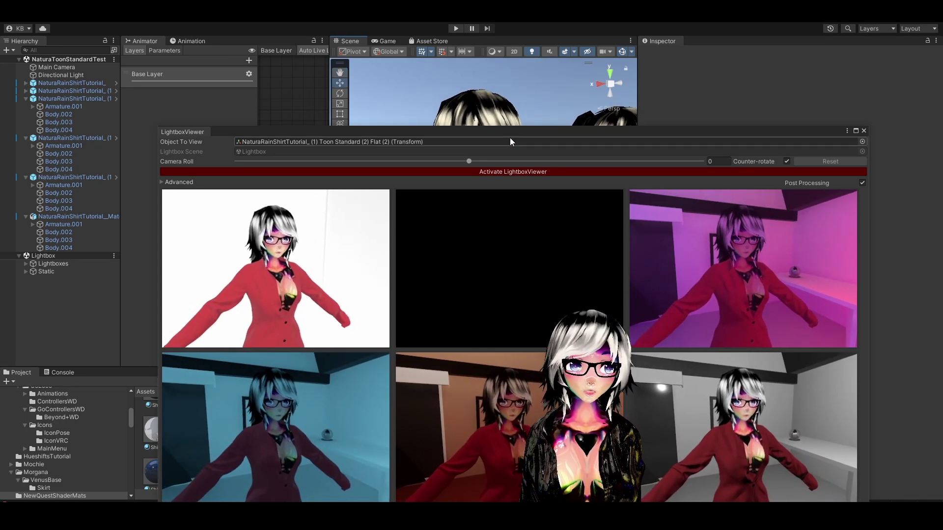
left_click_drag(508, 134, 472, 98)
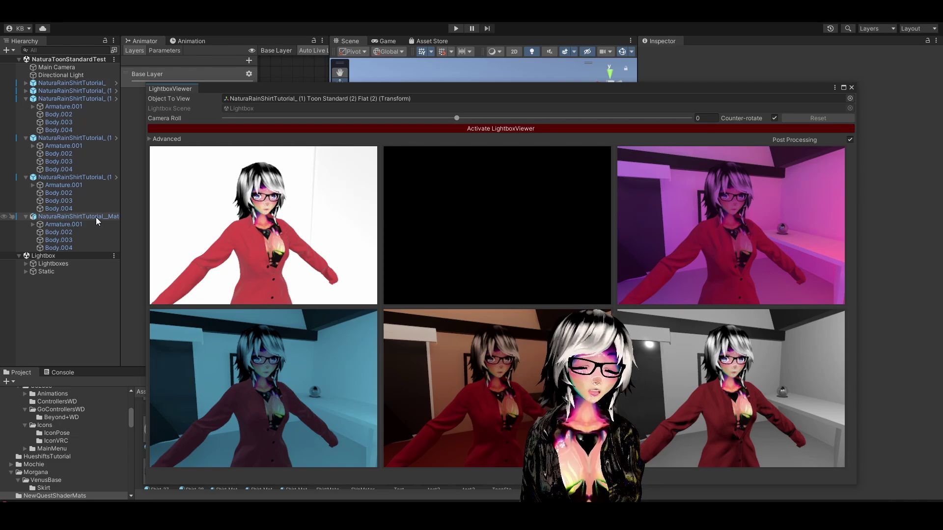
- Select the shirt avatar's Body.002 mesh in the Scene view
left_click(64, 138)
left_click_drag(437, 90, 246, 75)
scroll(595, 247, "up", 2)
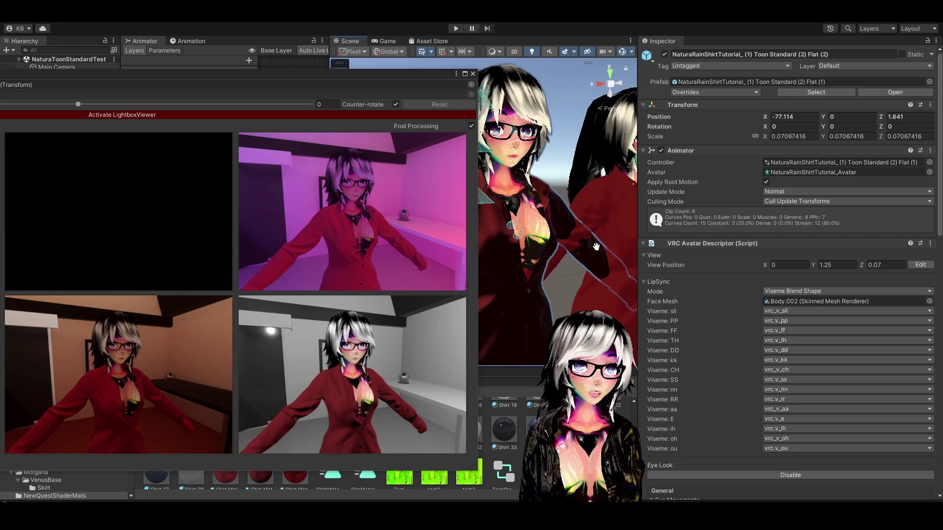
middle_click_drag(596, 247, 609, 223)
scroll(529, 275, "down", 1)
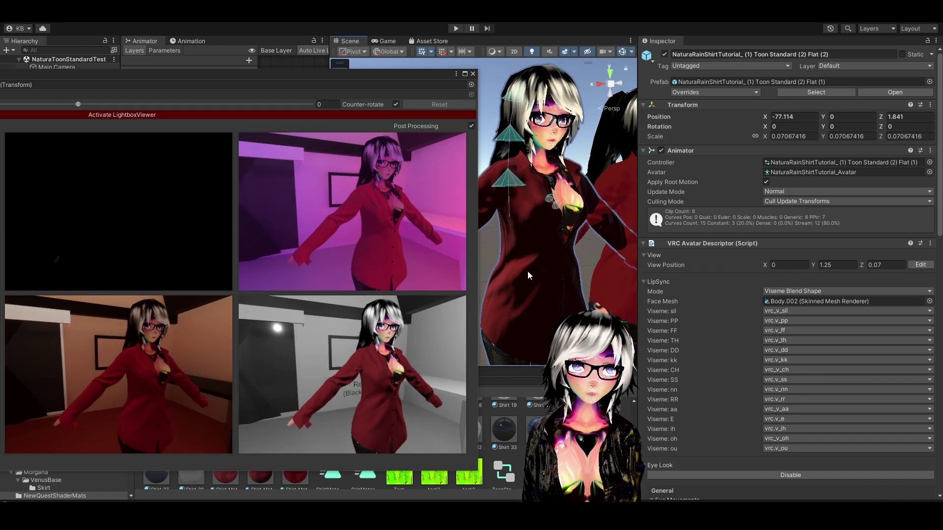
left_click_drag(525, 179, 554, 186, "alt")
left_click(558, 184)
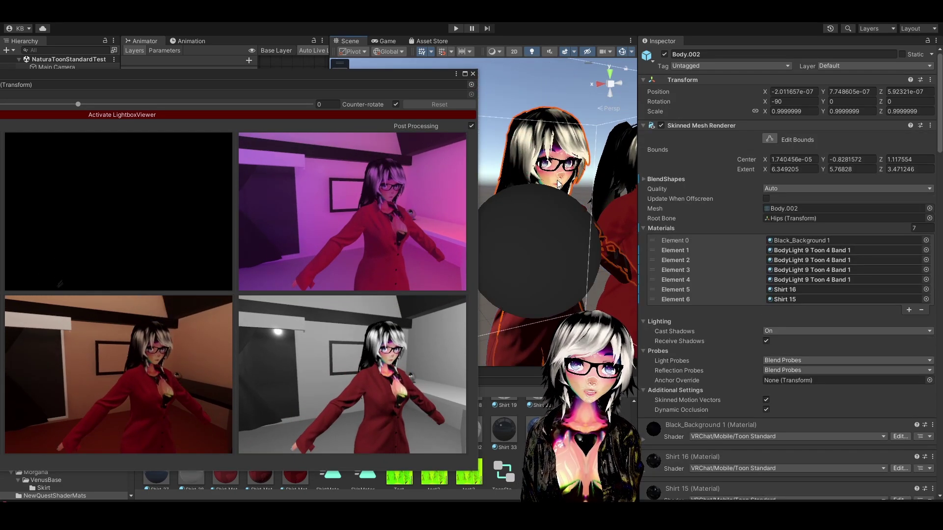
- Scroll to the Poiyomi BodyLight material's Shading > Light Data > Base Pass settings
scroll(556, 258, "down", 1)
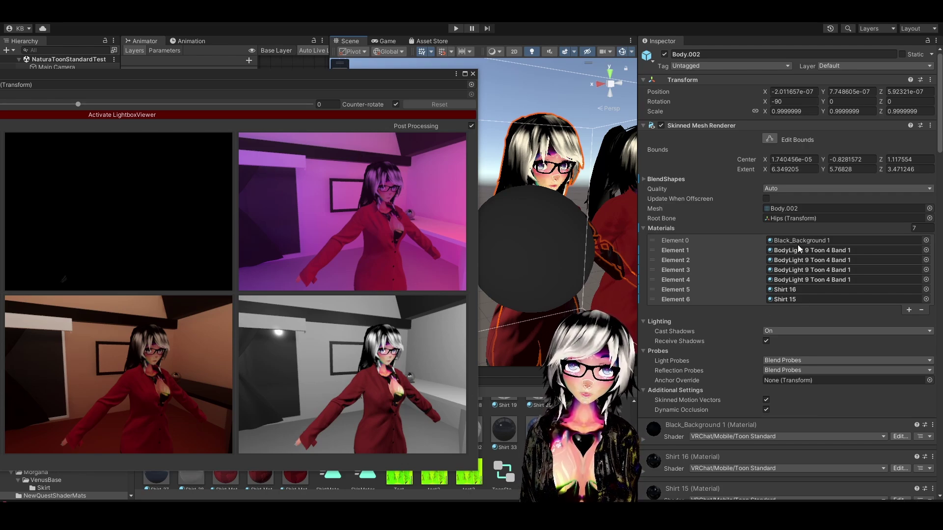
scroll(781, 310, "down", 5)
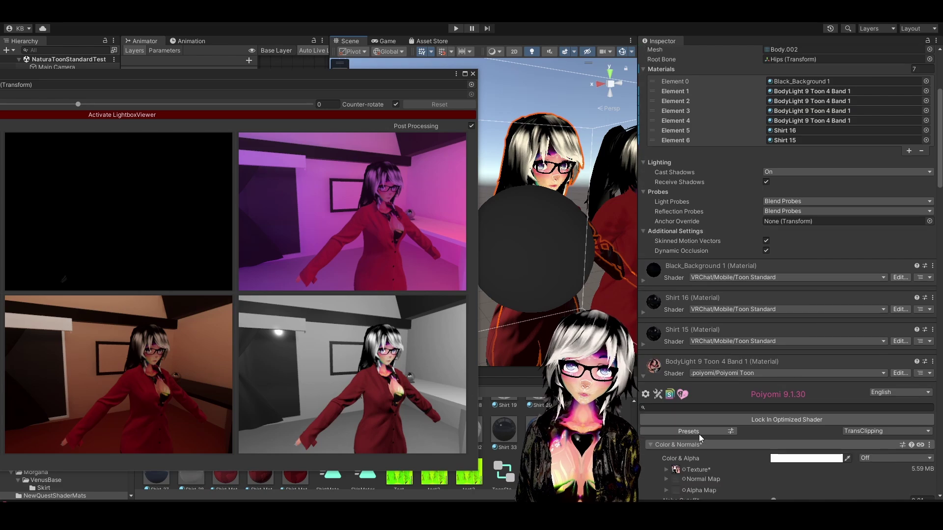
scroll(679, 372, "down", 4)
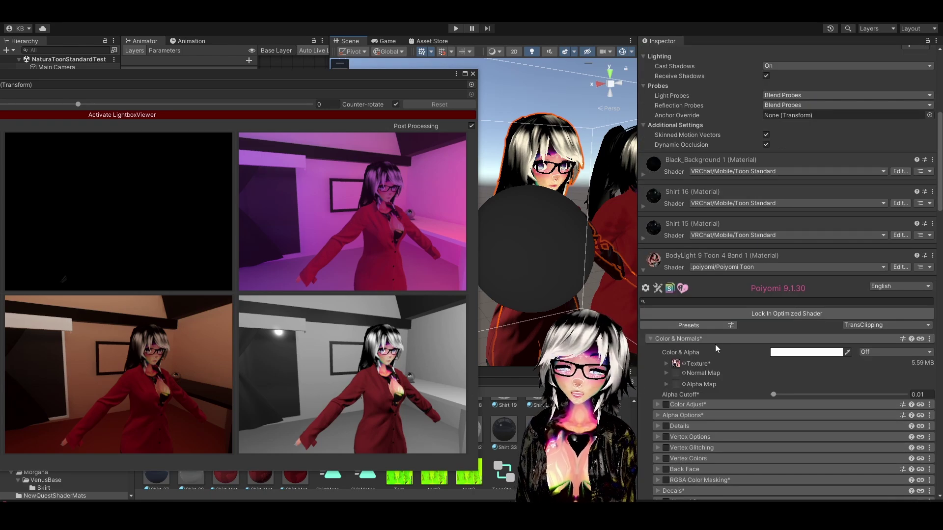
scroll(715, 346, "down", 2)
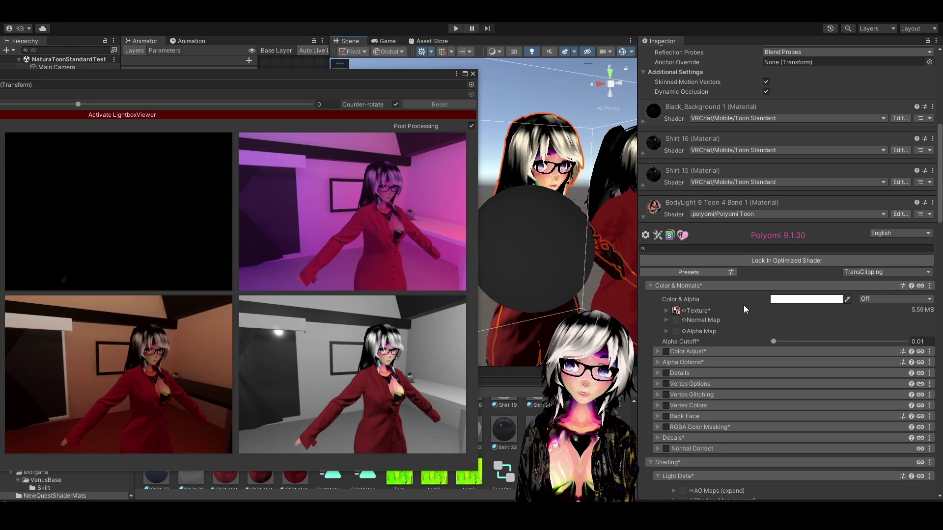
scroll(742, 308, "down", 2)
scroll(696, 366, "down", 3)
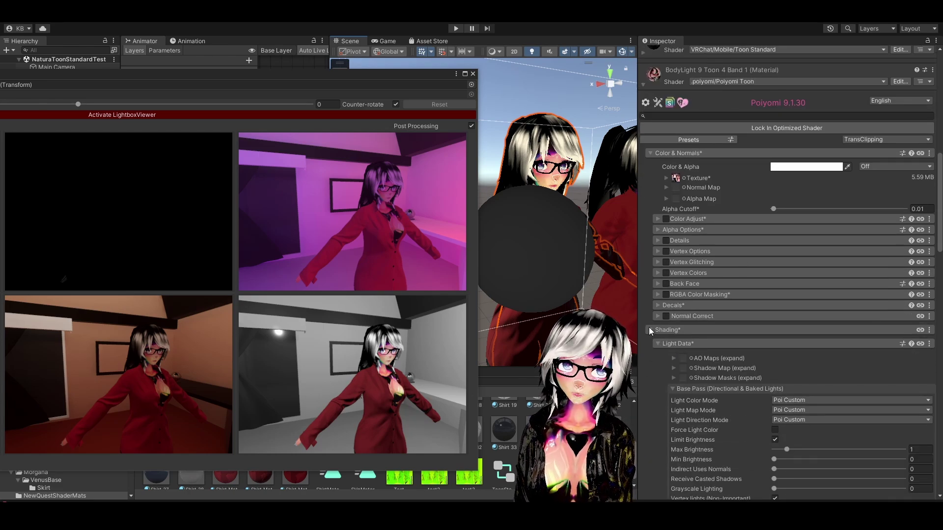
scroll(712, 340, "down", 4)
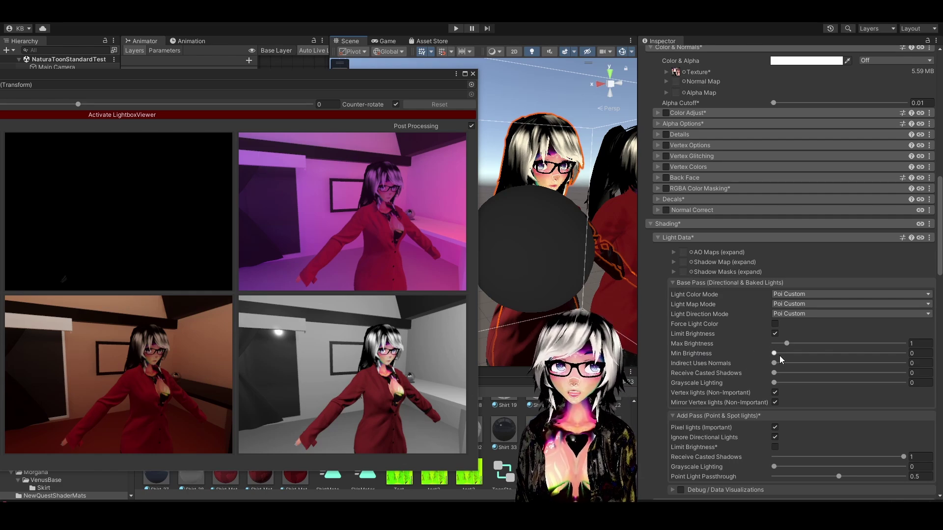
- Slide BodyLight's Min Brightness up from 0, try higher values, then settle on 0.145
left_click_drag(777, 354, 785, 354)
scroll(568, 216, "up", 2)
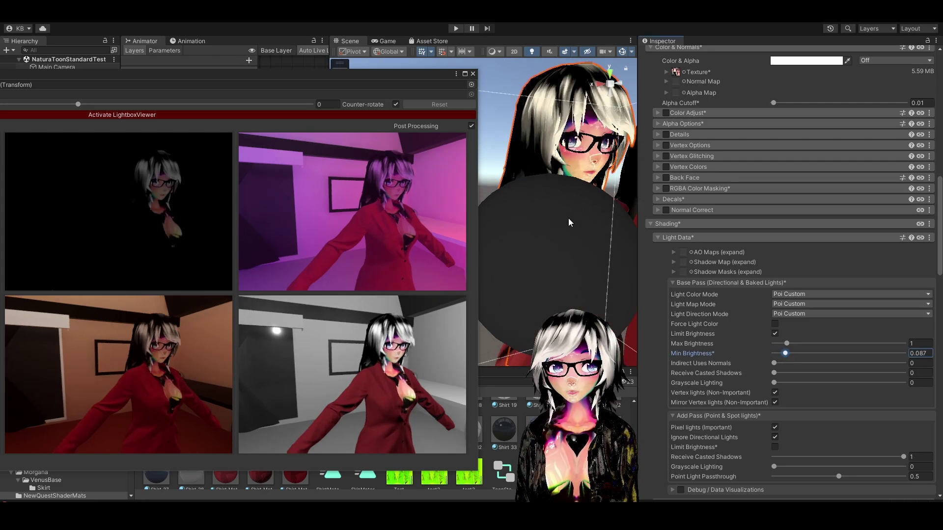
middle_click_drag(594, 207, 531, 209)
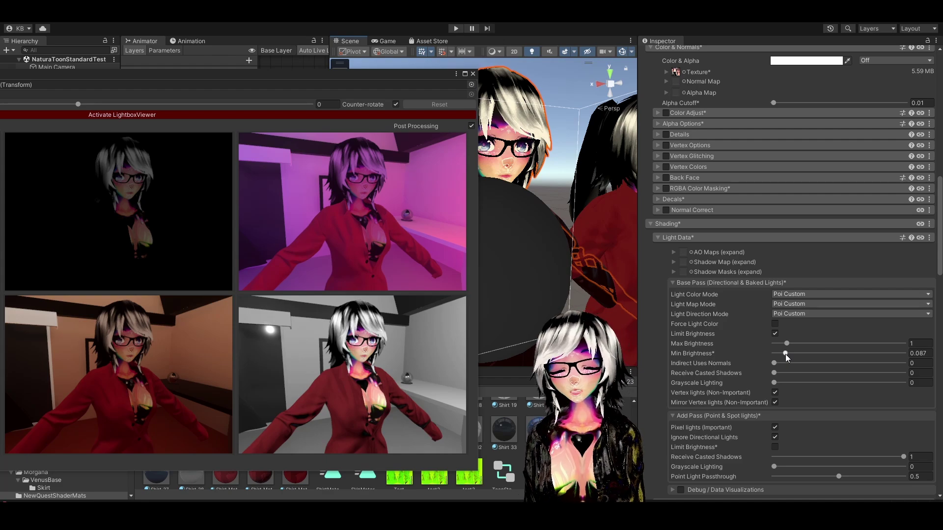
left_click_drag(785, 355, 847, 355)
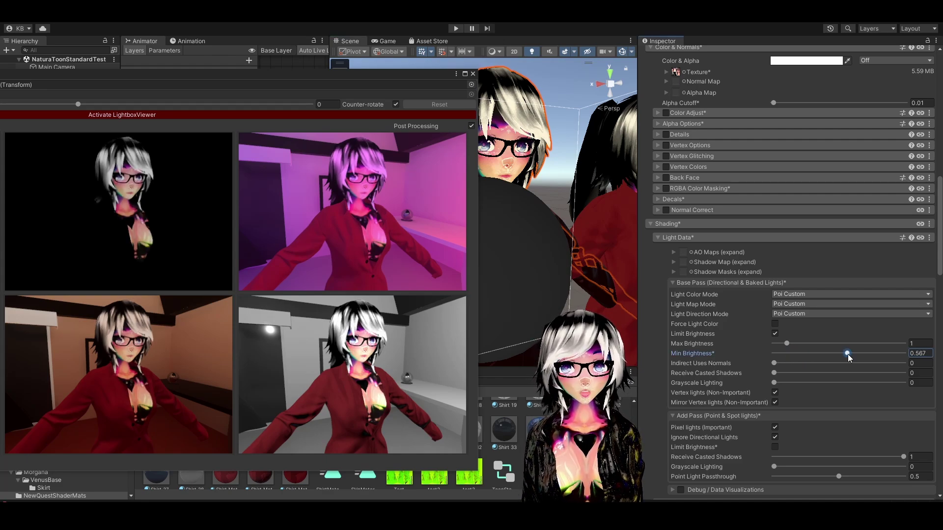
mouse_move(213, 74)
left_mouse_down()
mouse_move(535, 72)
mouse_move(202, 83)
mouse_move(221, 79)
left_mouse_up()
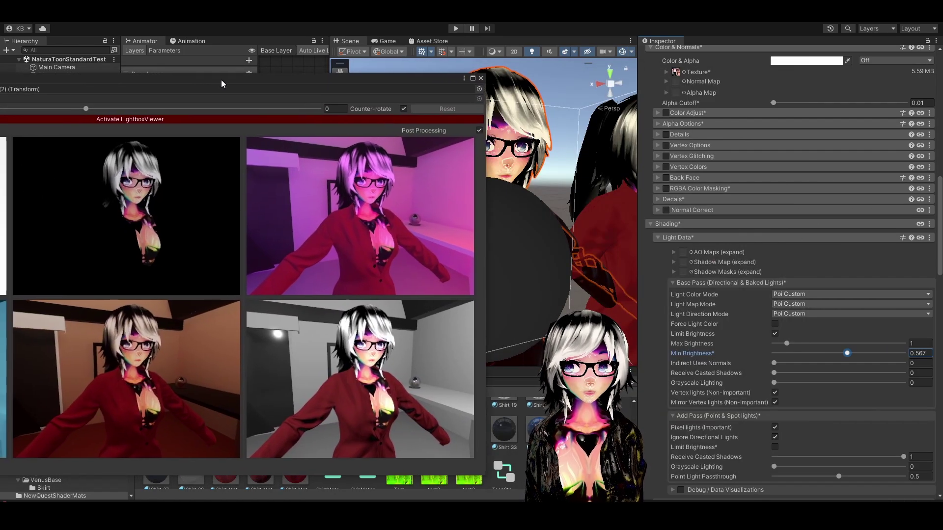
left_click_drag(844, 353, 792, 354)
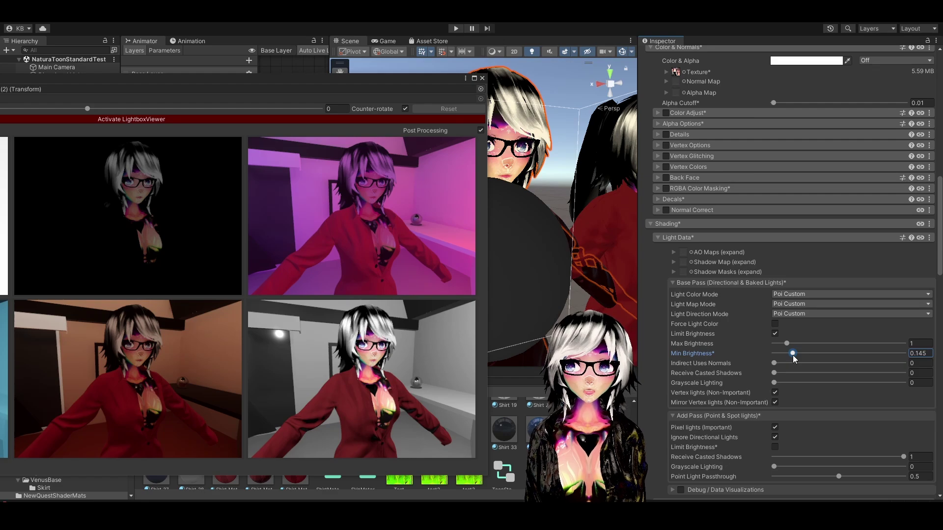
left_click(925, 354)
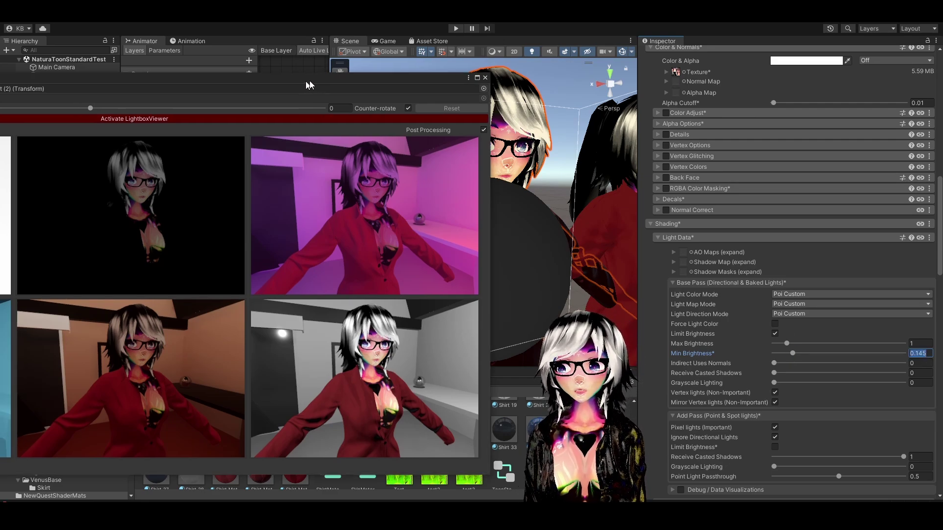
left_click_drag(309, 81, 608, 79)
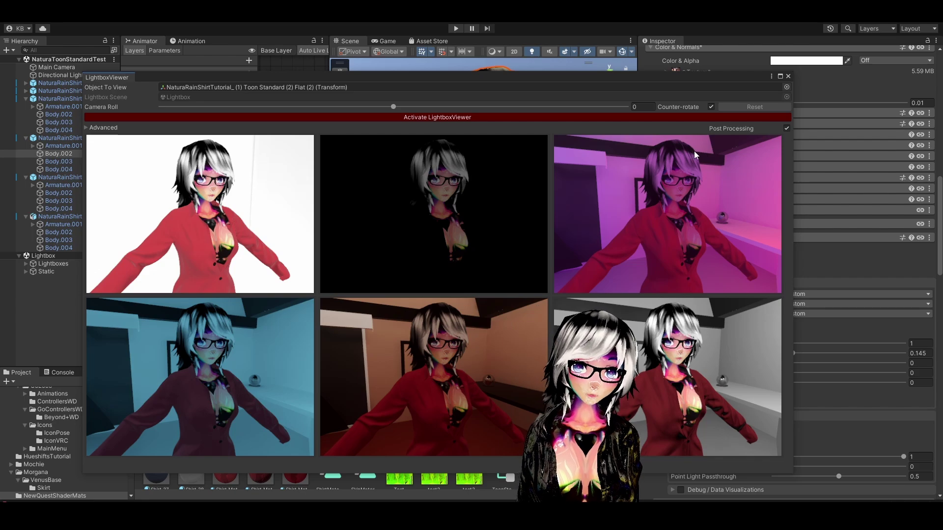
- Set the Toon Standard (2) Flat (3) avatar as the Lightbox Viewer's object to view
left_click_drag(599, 81, 634, 90)
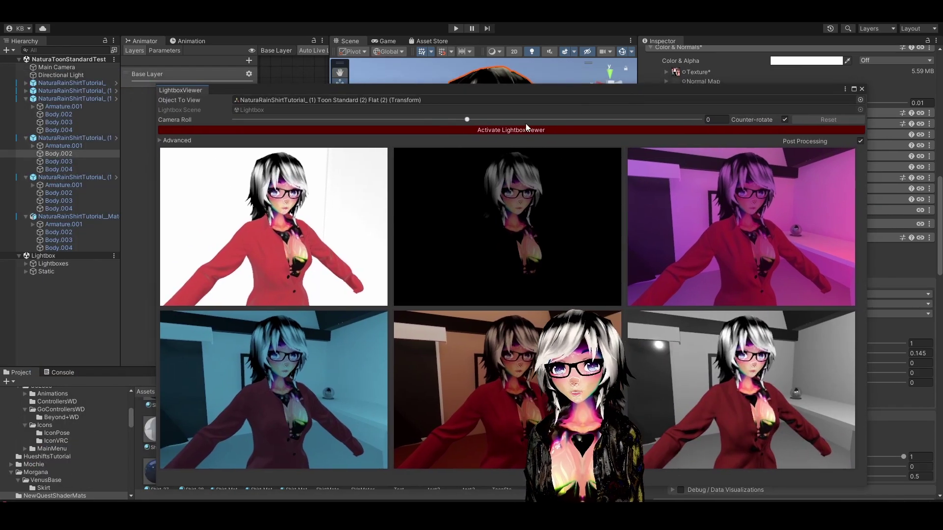
left_click_drag(63, 182, 383, 100)
left_click_drag(518, 91, 445, 108)
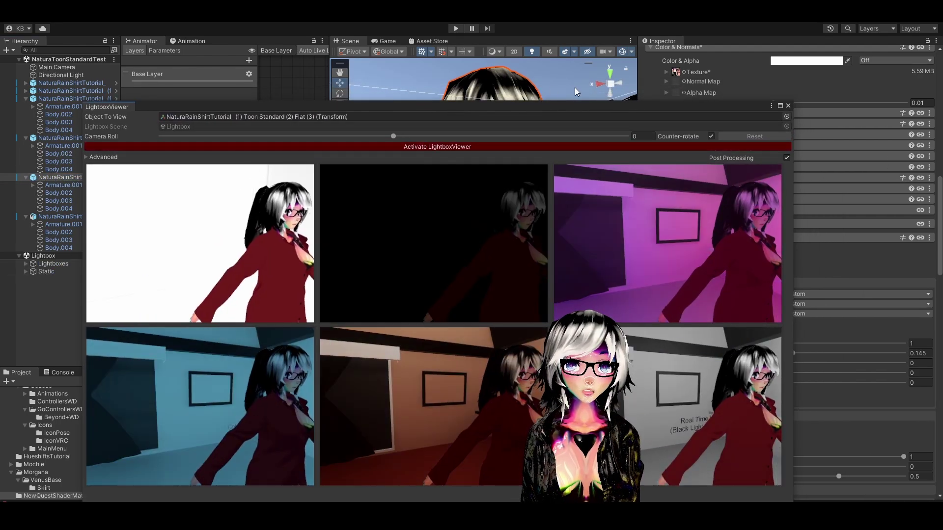
- Pan and orbit the Scene view to frame the avatars behind the lightbox previews
middle_click_drag(576, 87, 424, 91)
right_click_drag(500, 93, 477, 106)
mouse_move(477, 106)
left_mouse_down("alt")
mouse_move(468, 84)
mouse_move(483, 86)
mouse_move(459, 104)
left_mouse_up("alt")
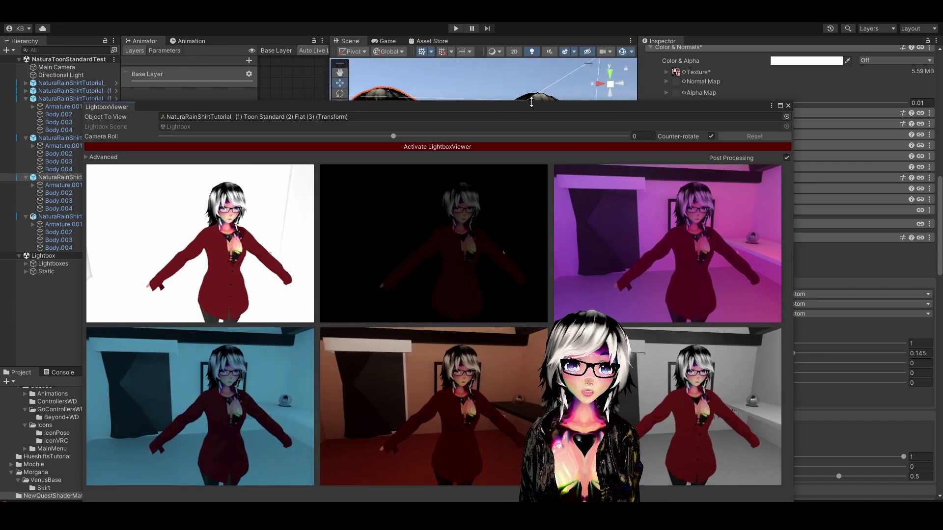
middle_click_drag(522, 91, 493, 80)
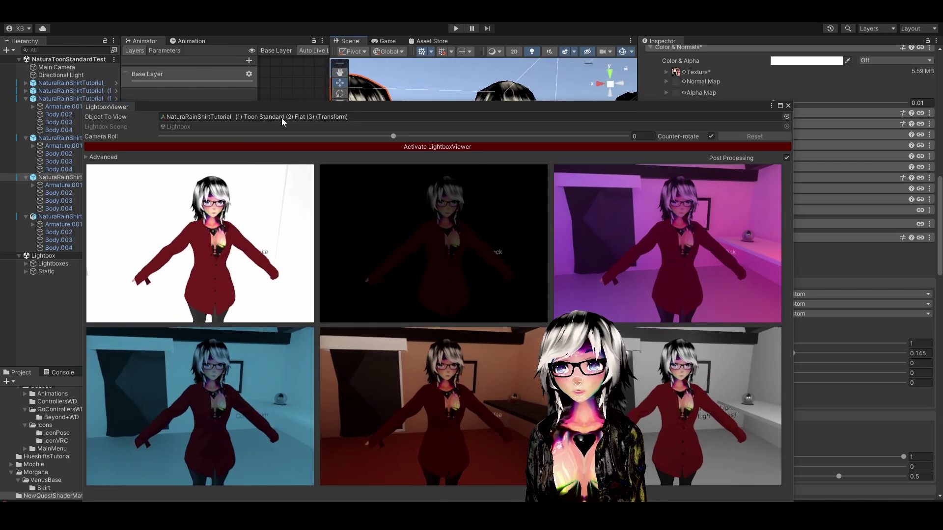
left_click_drag(293, 105, 295, 193)
scroll(469, 135, "down", 3)
middle_click_drag(464, 139, 438, 133)
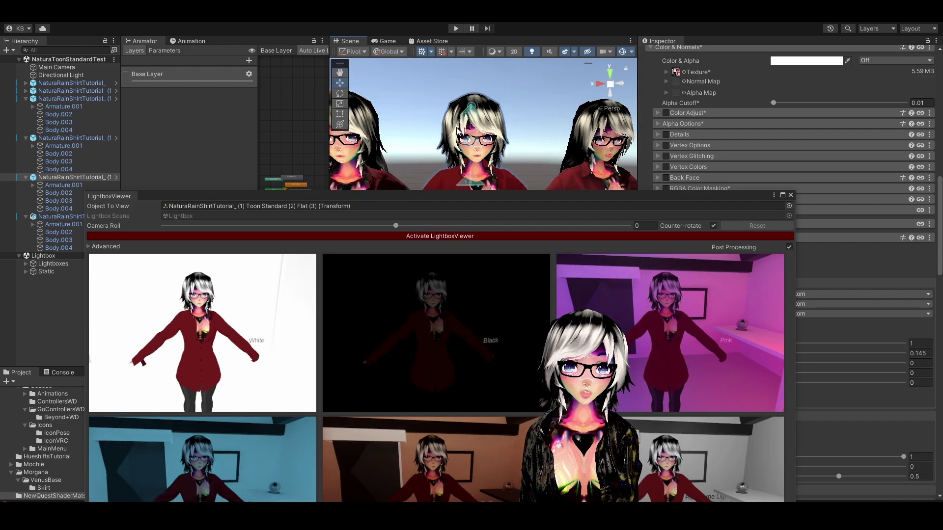
left_click_drag(456, 194, 411, 131)
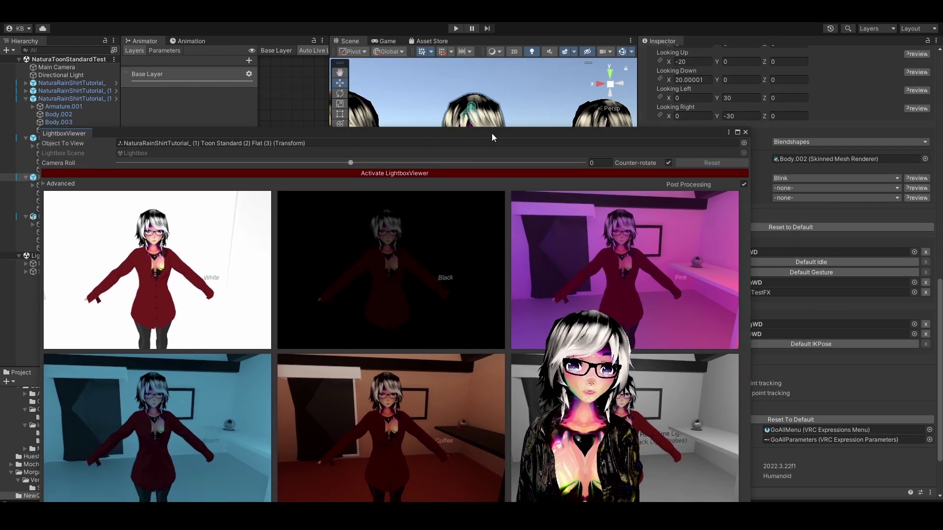
- Select the middle avatar's body mesh in the Scene view
left_click_drag(491, 134, 469, 175)
middle_click_drag(480, 150, 460, 129)
left_click(460, 128)
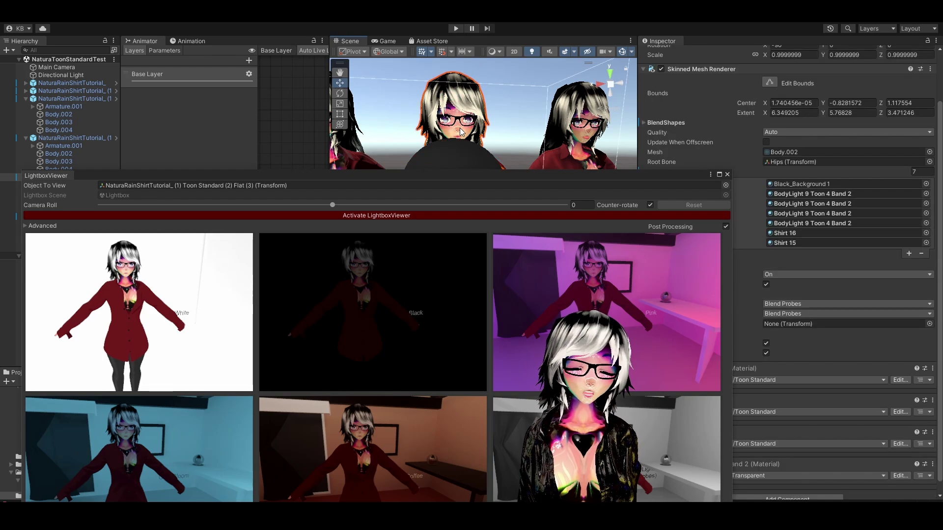
left_click_drag(483, 176, 236, 87)
- Expand the BodyLight 9 Toon 4 Band 2 material and scroll to its lilToon Lighting section
scroll(644, 453, "down", 1)
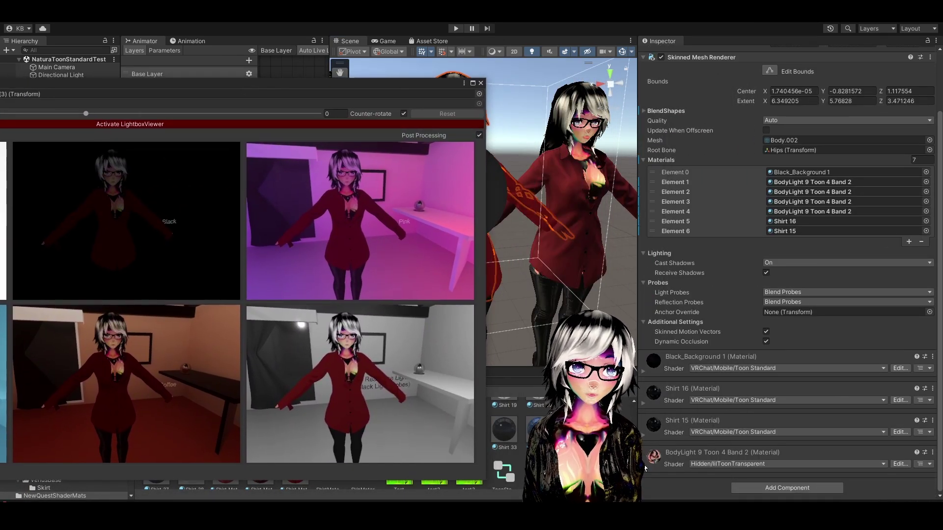
left_click(645, 468)
scroll(747, 349, "down", 10)
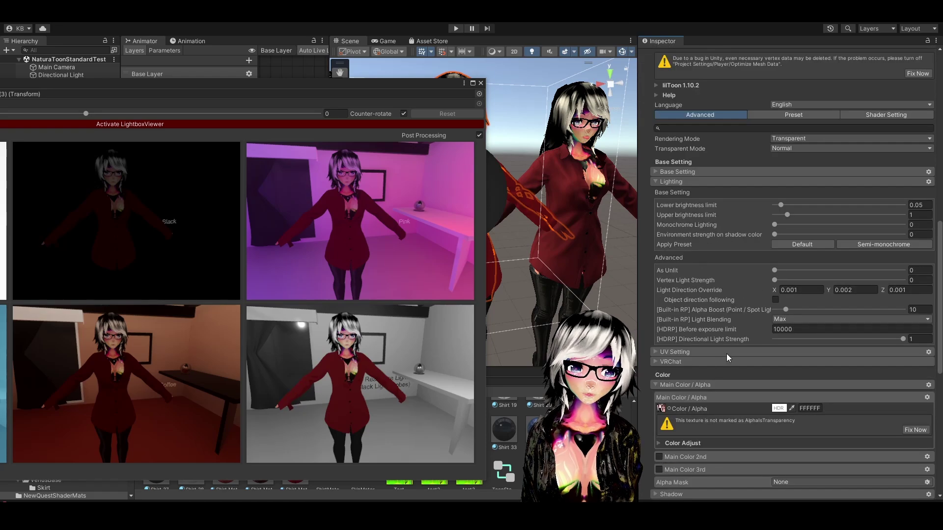
scroll(726, 350, "down", 8)
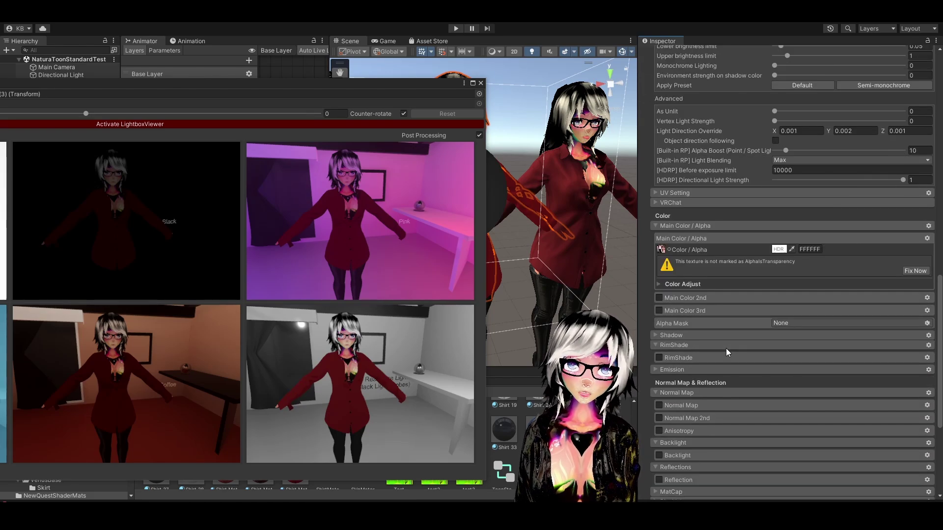
scroll(726, 348, "up", 9)
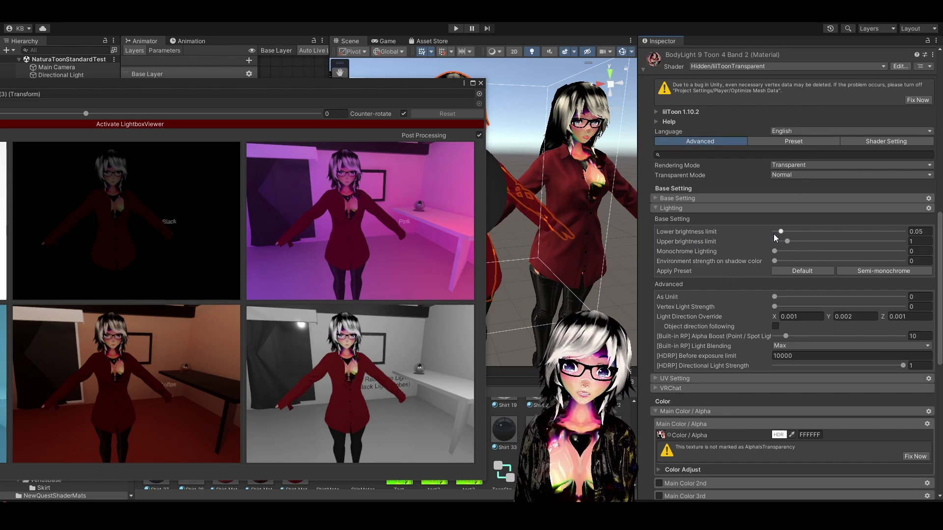
- Adjust the lilToon Lower brightness limit, trying about 0.7 before reverting to 0.145
left_click_drag(781, 230, 758, 232)
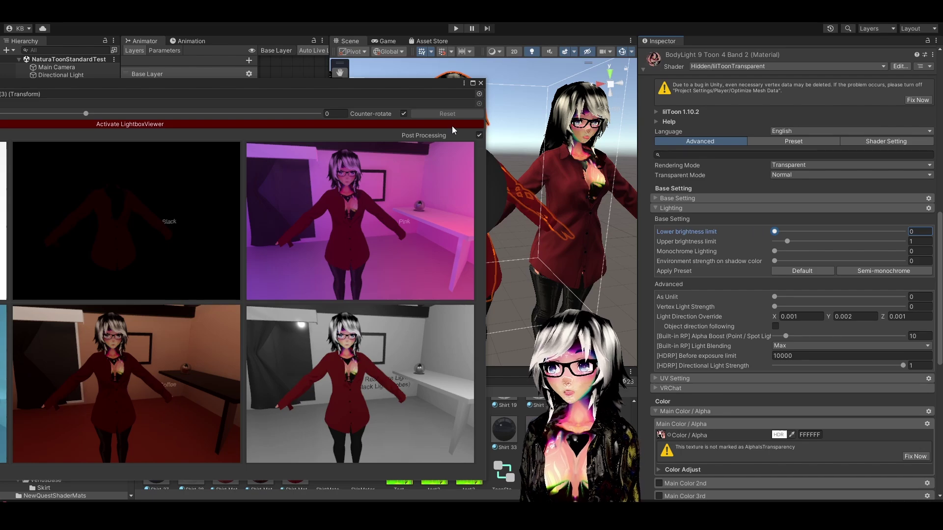
left_click_drag(335, 88, 347, 83)
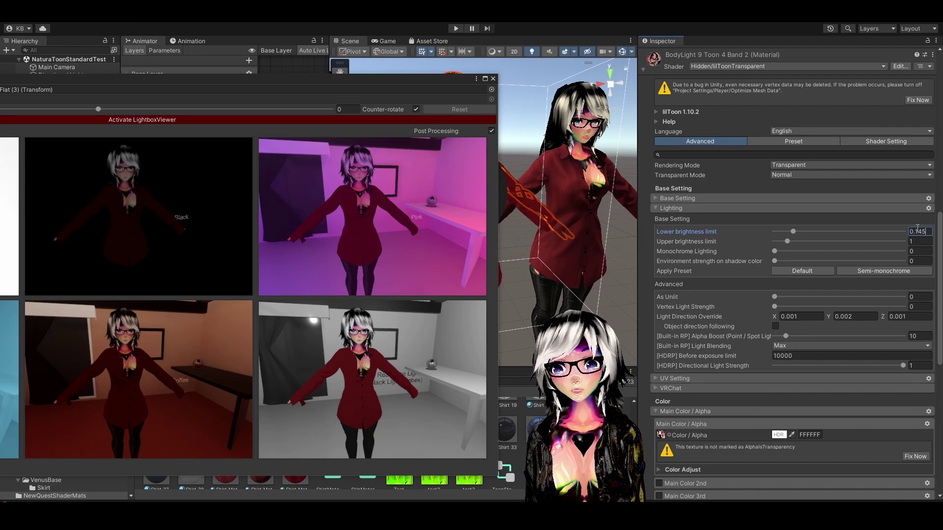
left_click_drag(338, 80, 520, 59)
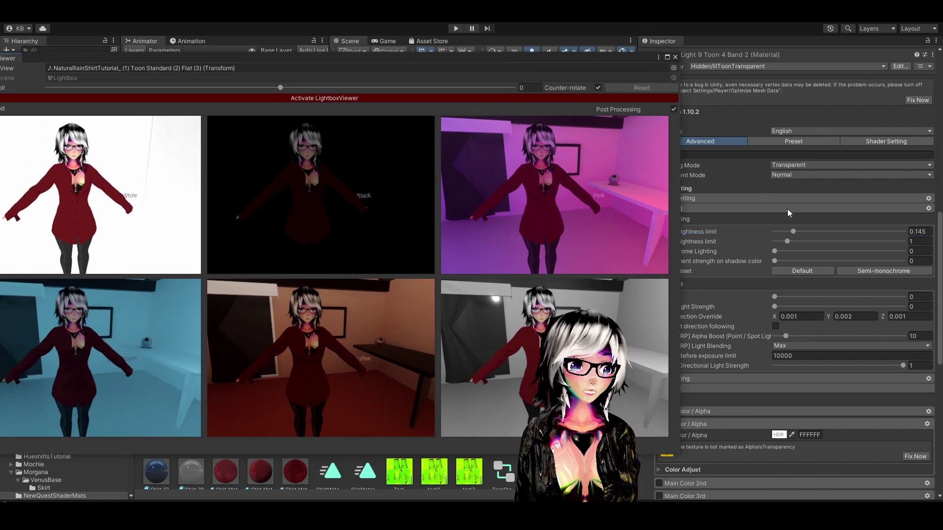
left_click_drag(802, 231, 864, 226)
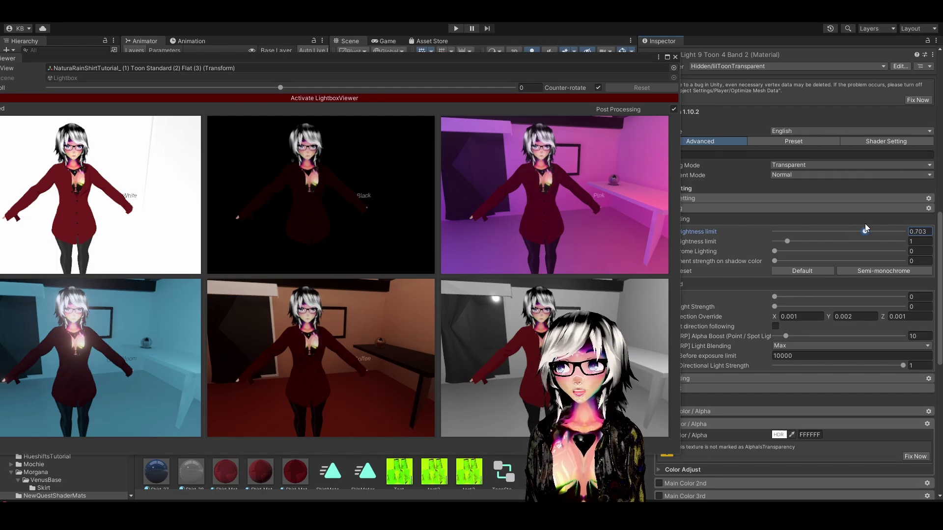
key("ctrl+z")
- Select the MaterialForFacialExpressions avatar and drag it toward the Lightbox Viewer
left_click_drag(380, 60, 485, 79)
left_click(81, 216)
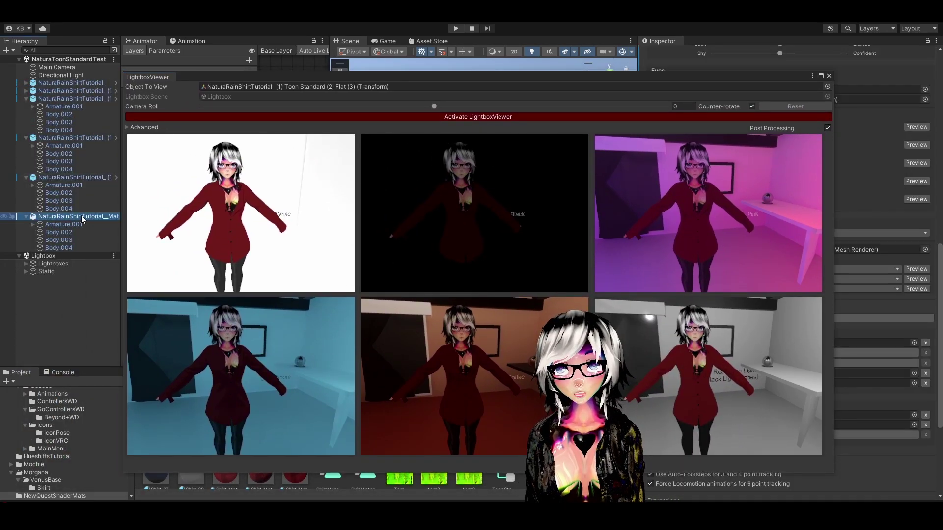
left_click_drag(493, 77, 477, 125)
- Preview MaterialForFacialExpressions in the lightbox and select its Body.002 mesh to list its eight materials
left_click_drag(74, 216, 304, 135)
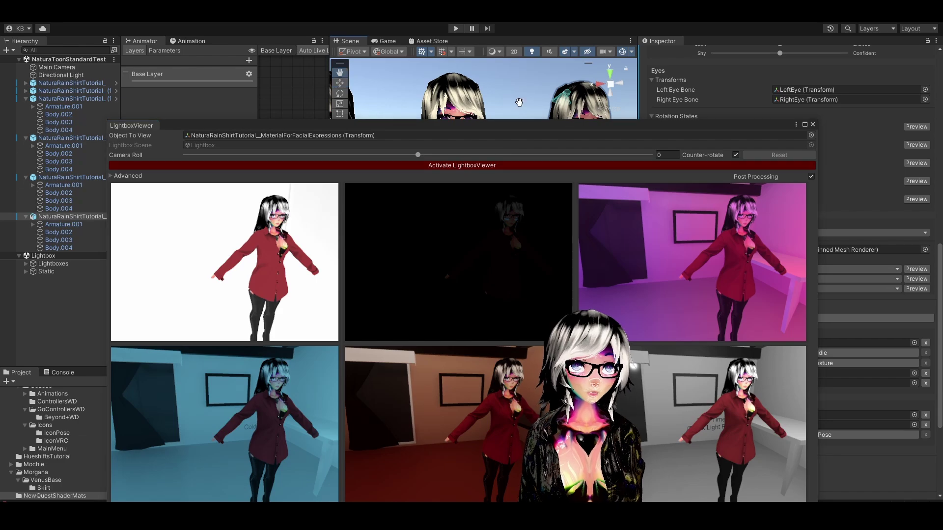
left_click(477, 114)
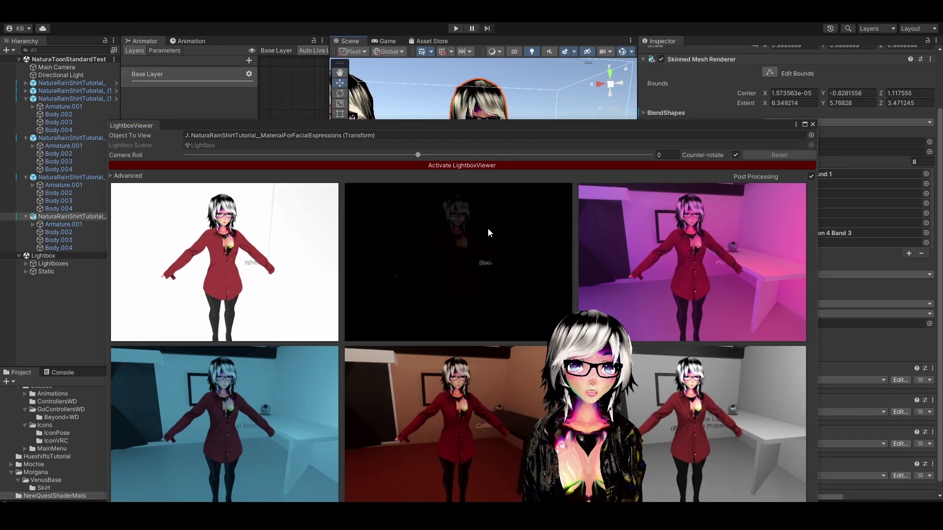
scroll(538, 103, "up", 5)
middle_click_drag(542, 104, 546, 124)
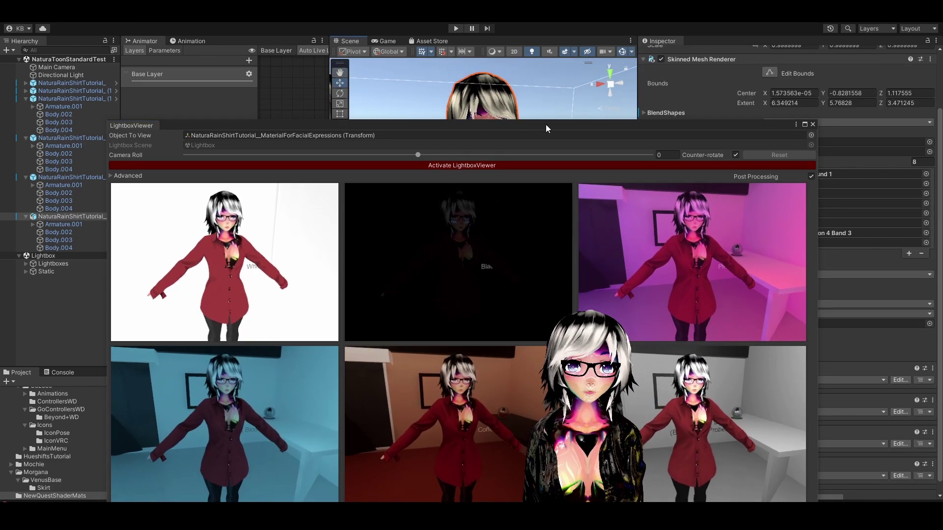
scroll(556, 100, "up", 3)
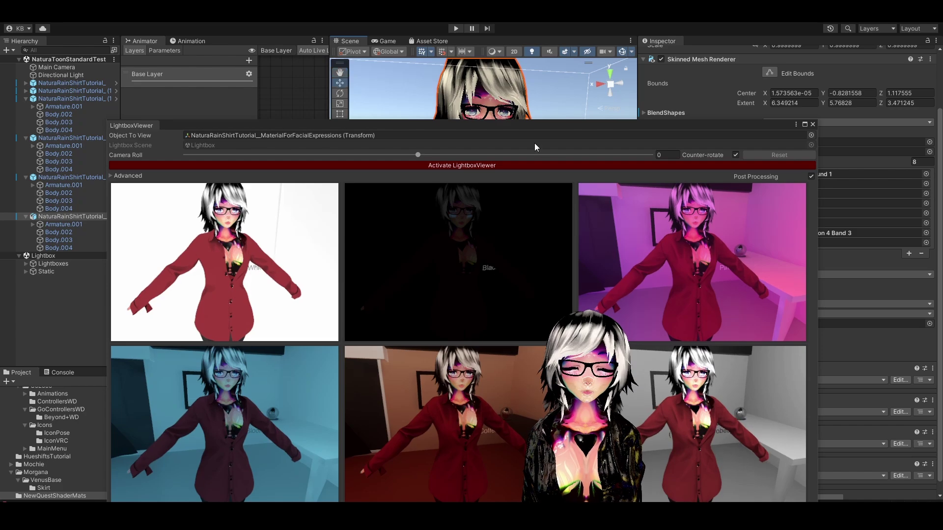
left_click_drag(532, 127, 207, 103)
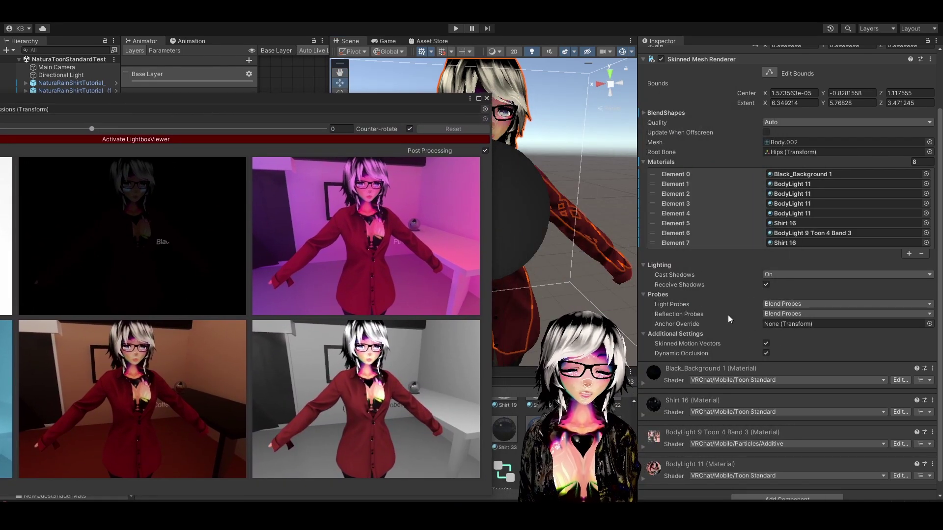
- Expand the BodyLight 11 material and scroll to its Lighting > Min Brightness setting
scroll(697, 446, "down", 1)
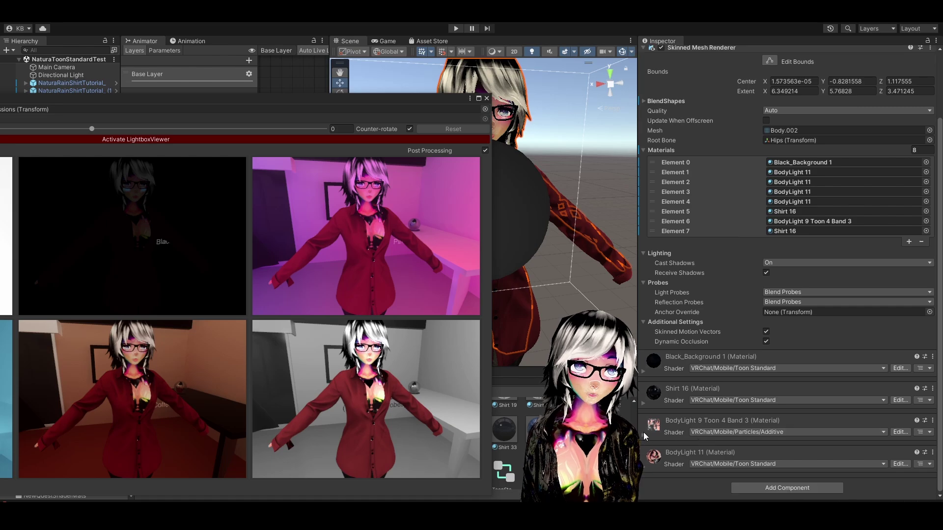
left_click(644, 469)
scroll(713, 354, "down", 12)
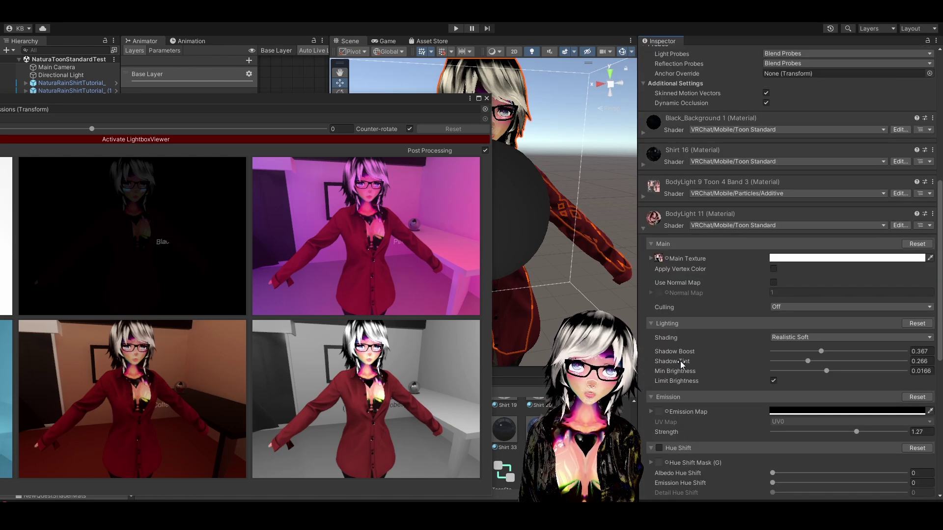
scroll(700, 344, "down", 2)
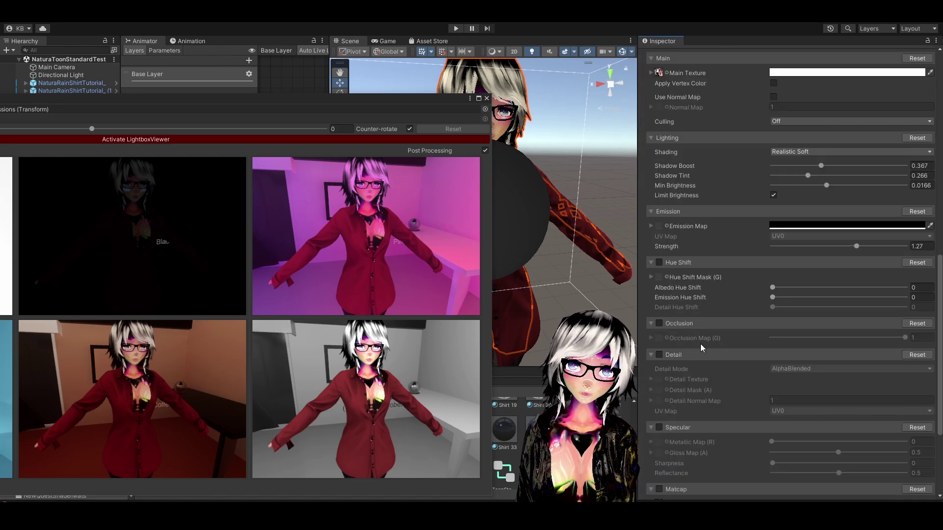
scroll(707, 311, "up", 1)
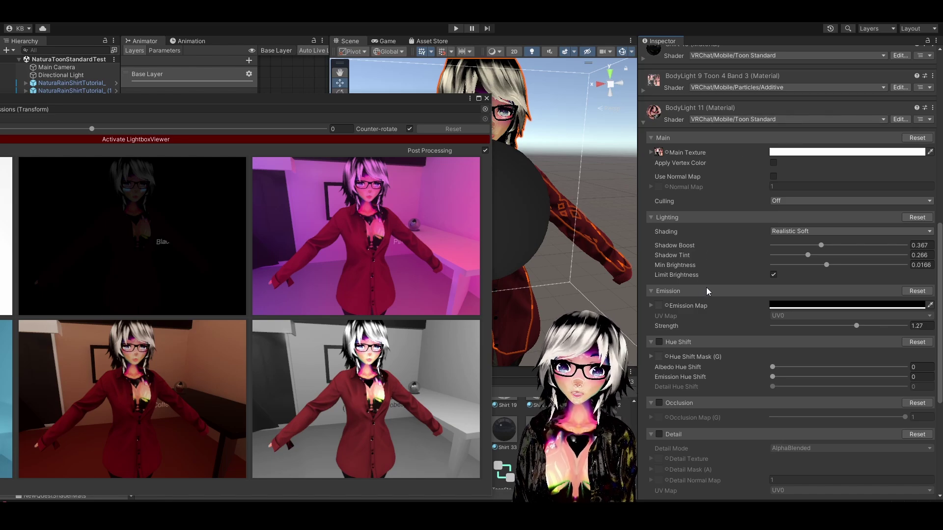
scroll(706, 287, "down", 1)
scroll(718, 278, "down", 3)
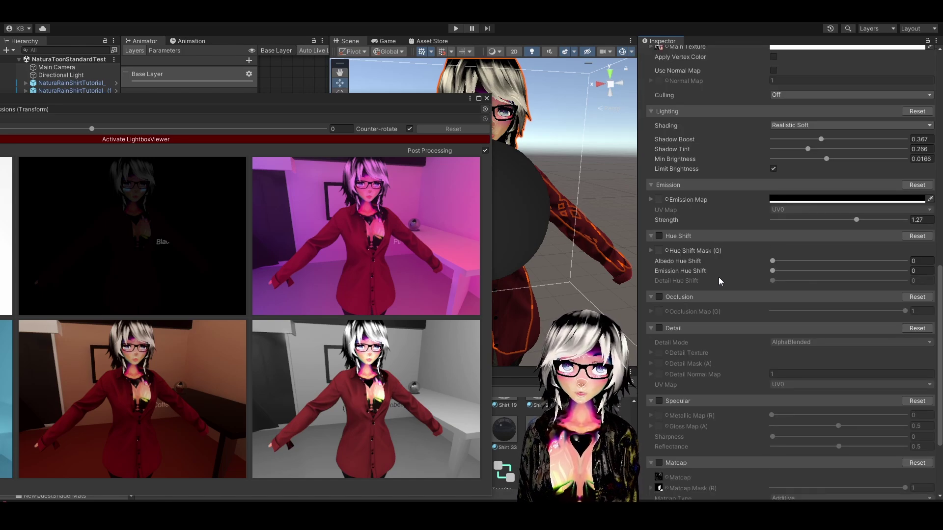
scroll(718, 281, "down", 2)
scroll(719, 276, "up", 2)
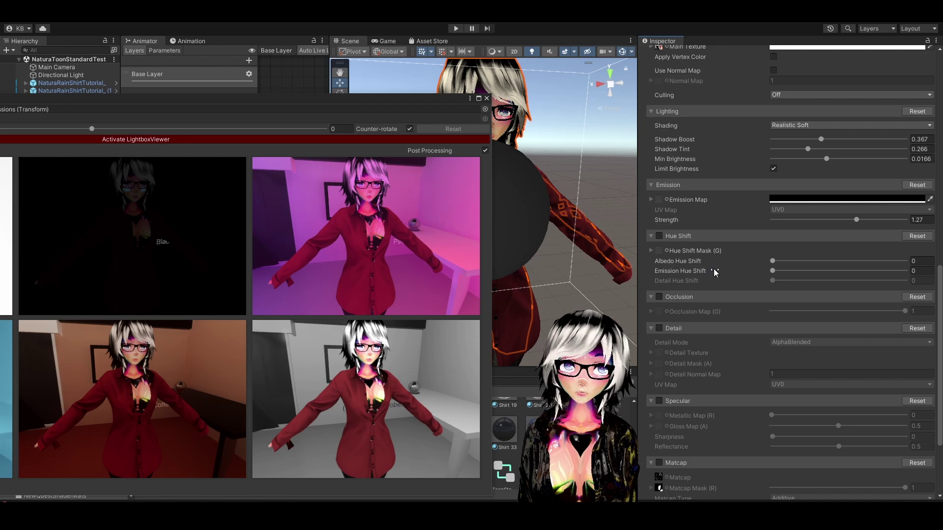
scroll(707, 260, "up", 2)
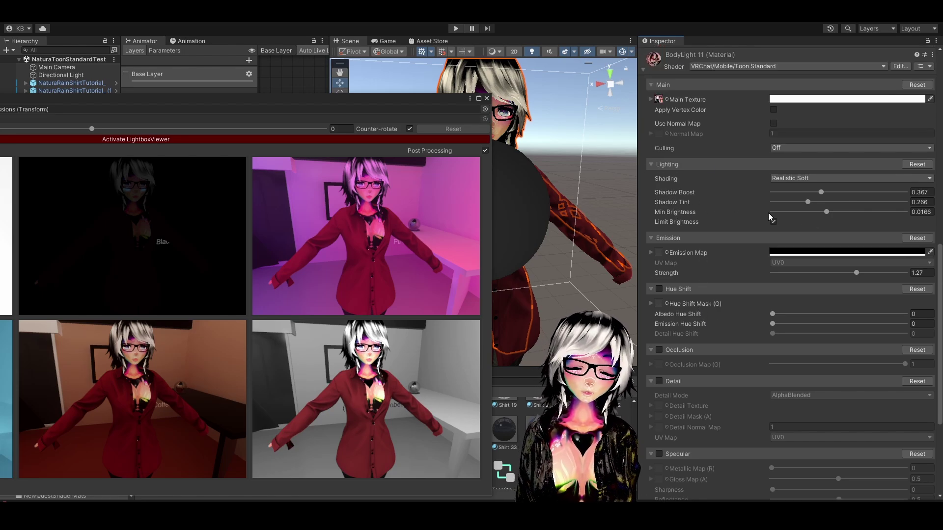
- Drop Min Brightness to 0, then type 0,1 into its value field
mouse_move(826, 211)
left_mouse_down()
mouse_move(756, 212)
mouse_move(823, 214)
left_mouse_up()
double_click(929, 212)
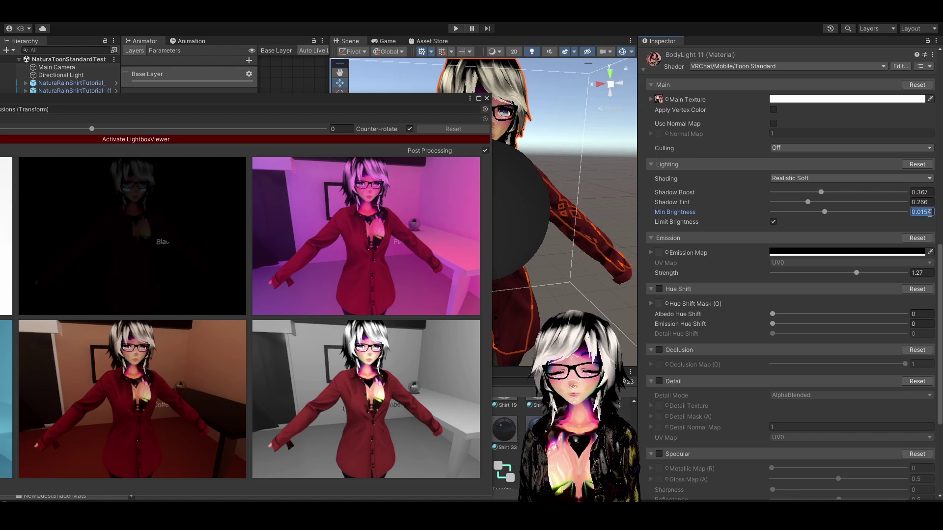
type("0")
type(",1")
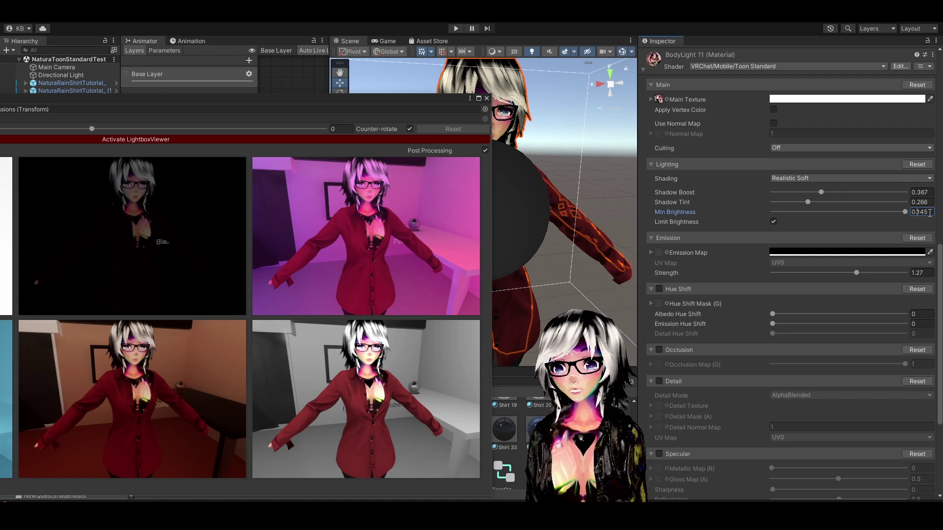
- Drag BodyLight 11's Min Brightness slider until the field reads exactly 0.1
left_click_drag(320, 98, 507, 74)
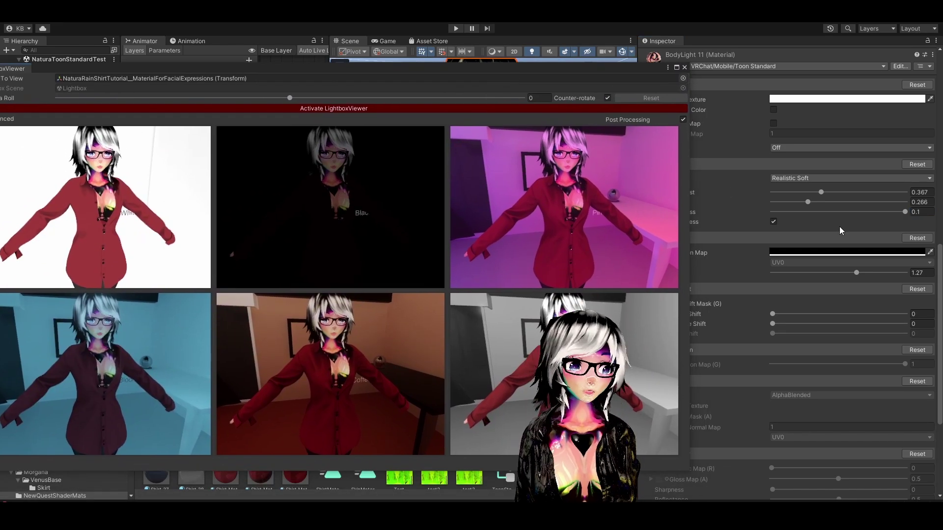
left_click(905, 211)
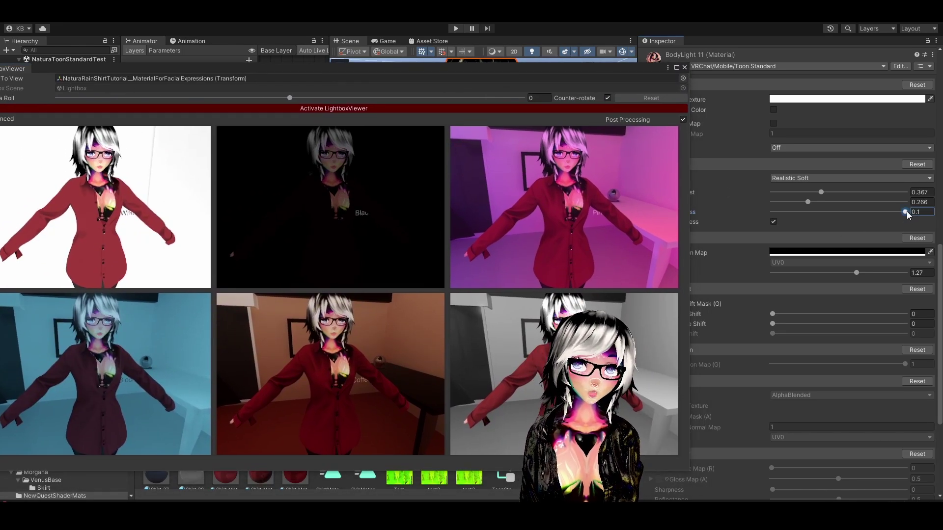
left_click_drag(876, 211, 942, 211)
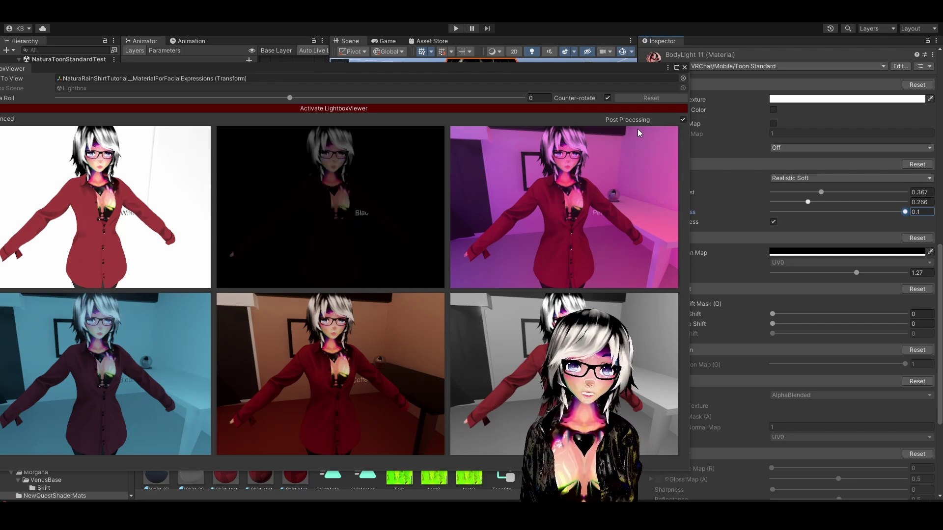
left_click_drag(449, 68, 501, 63)
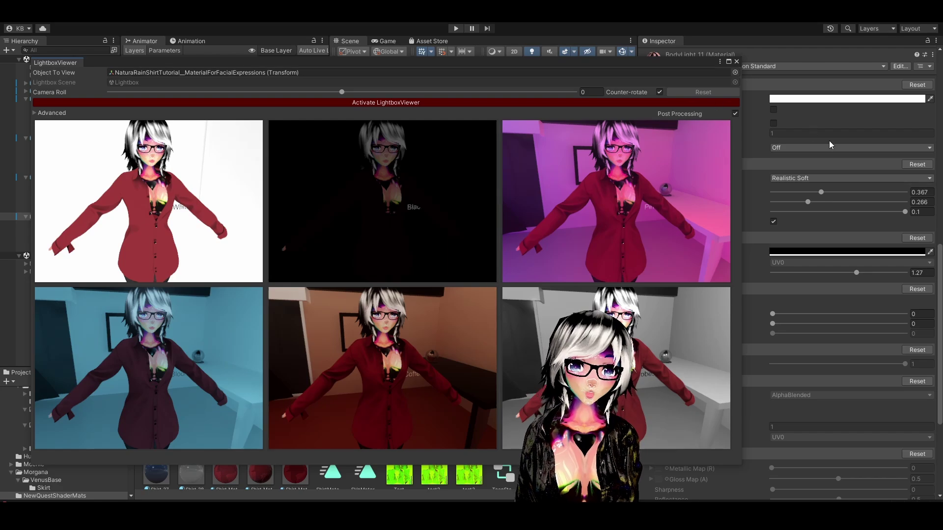
scroll(829, 141, "up", 2)
left_click_drag(682, 63, 688, 89)
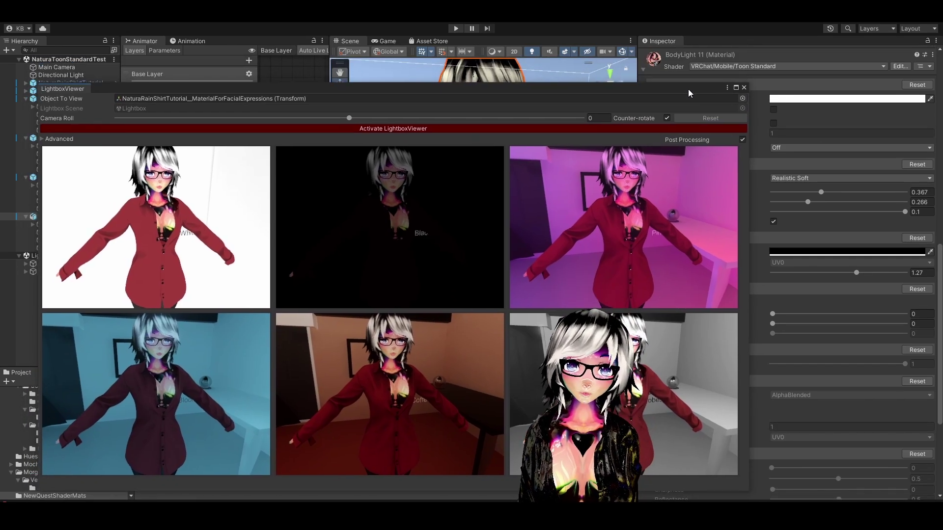
mouse_move(522, 515)
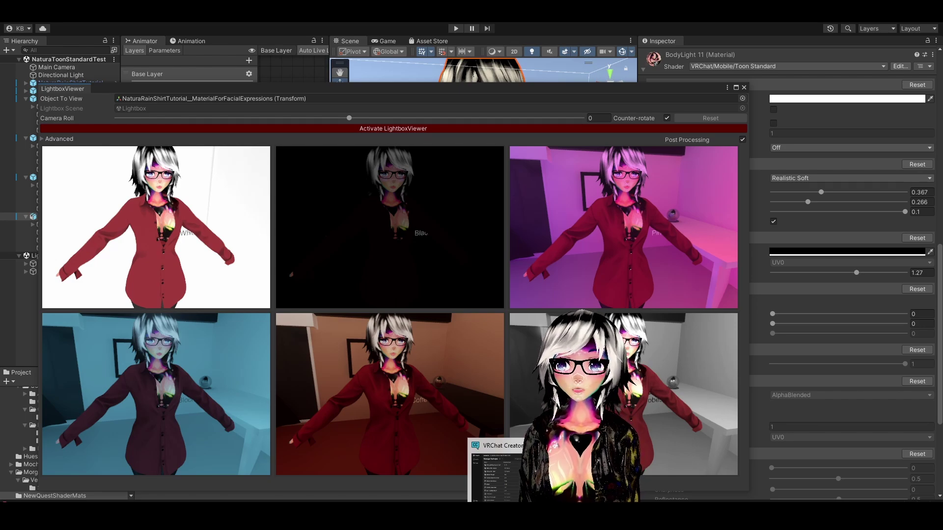
left_click(495, 471)
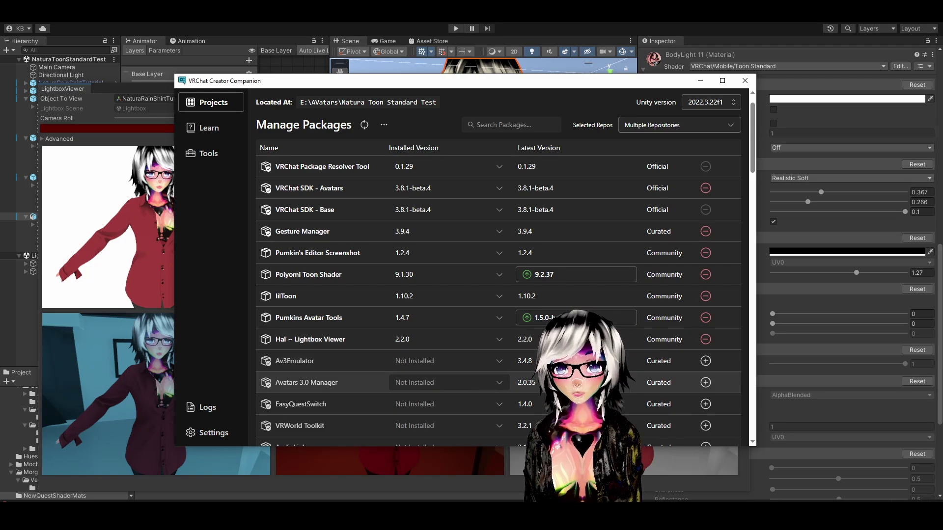
mouse_move(445, 81)
left_mouse_down()
mouse_move(496, 65)
mouse_move(458, 72)
left_mouse_up()
left_click(223, 422)
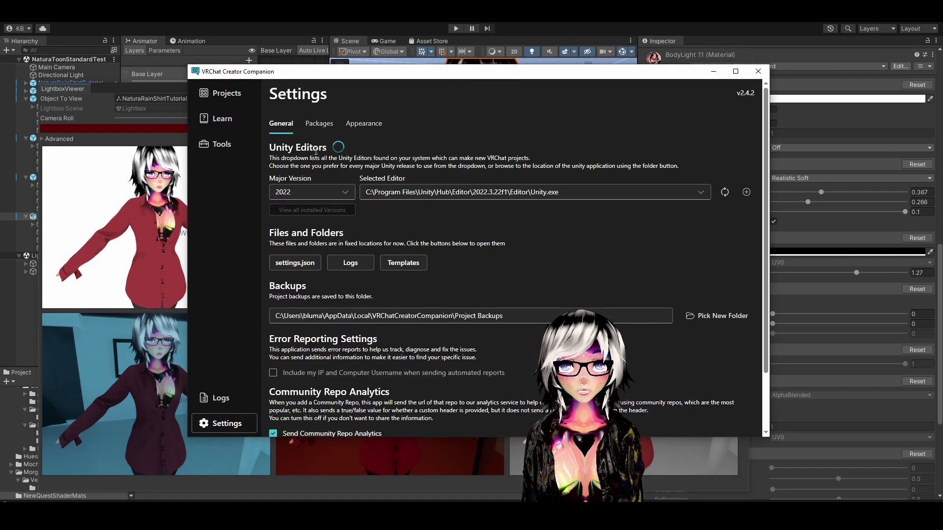
left_click(319, 127)
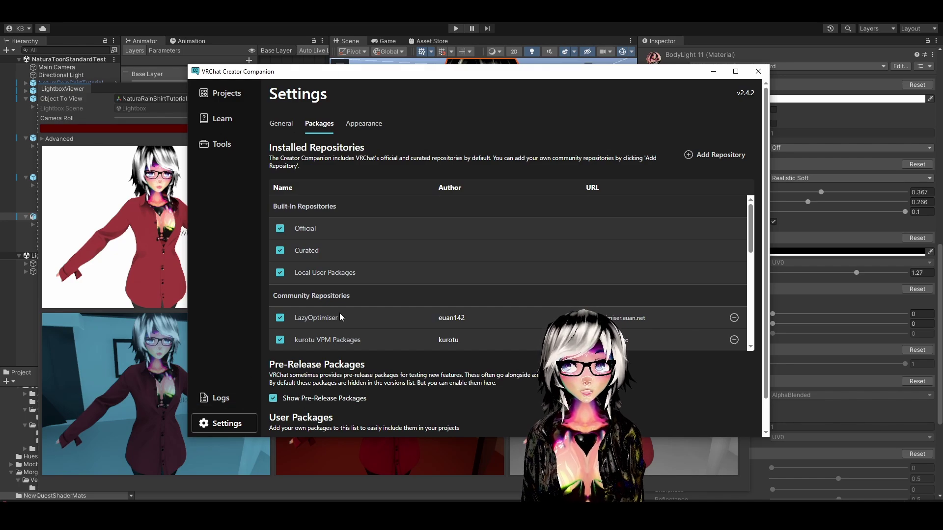
left_click(228, 98)
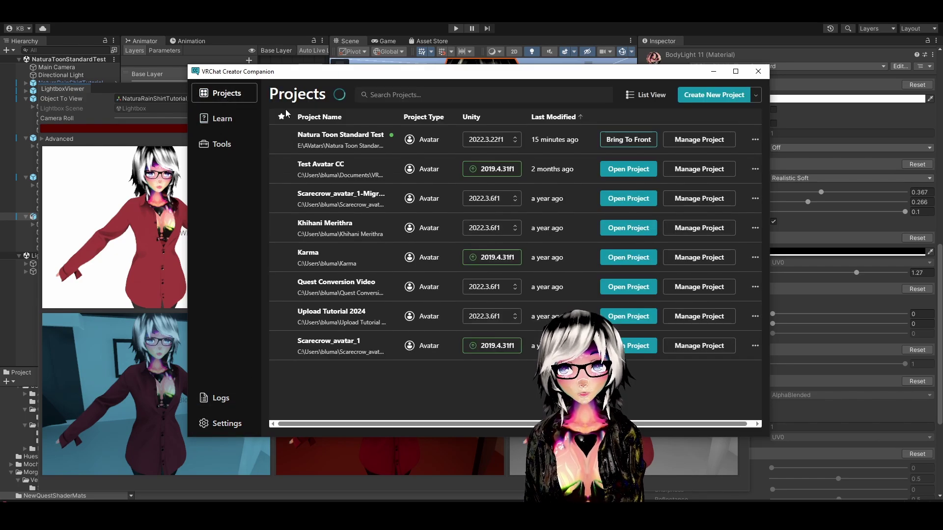
left_click(687, 141)
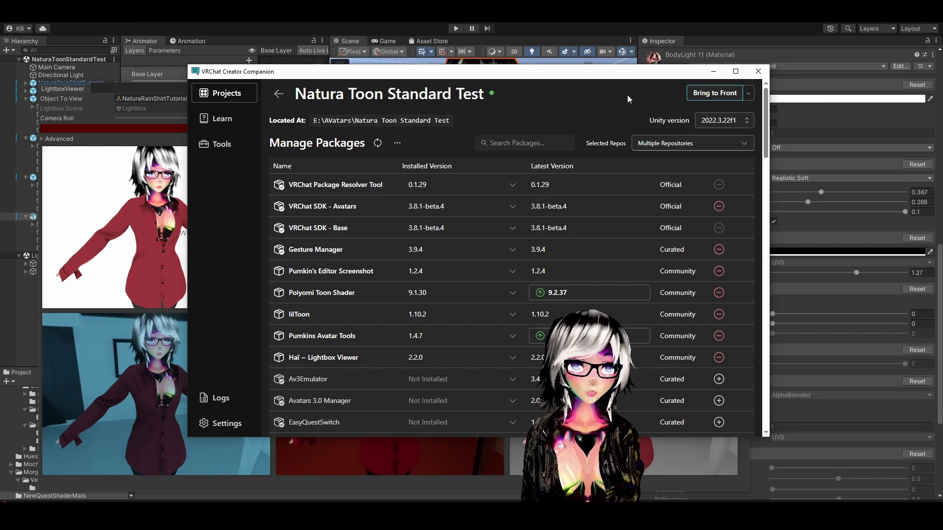
left_click(713, 71)
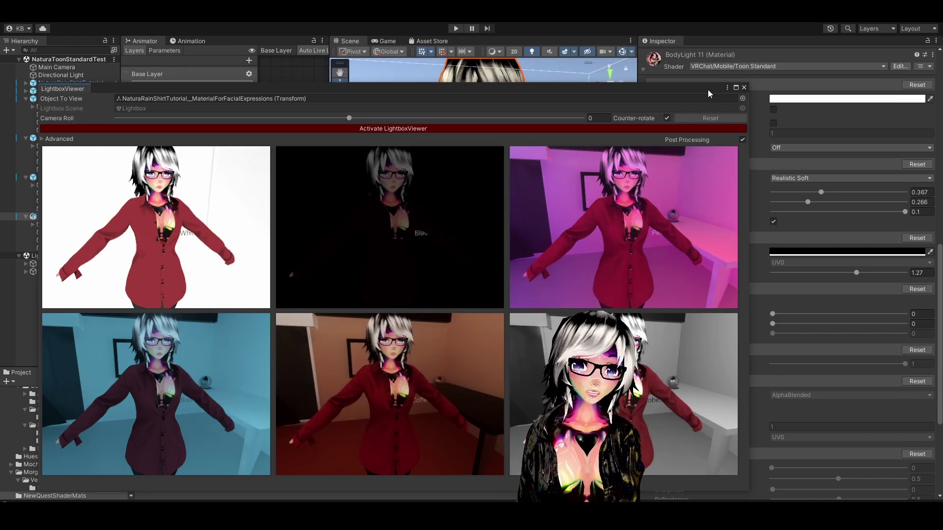
- Point the Lightbox Viewer's Object To View at the NaturaRainShirtTutorial_ (1) Toon Standard (2) Flat (2) avatar
left_click_drag(708, 89, 517, 93)
left_click(707, 67)
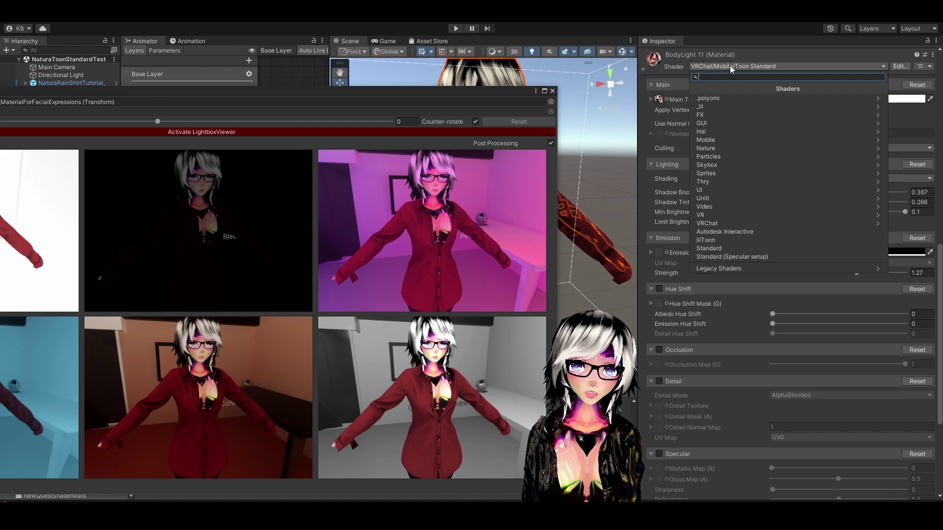
left_click_drag(480, 93, 723, 87)
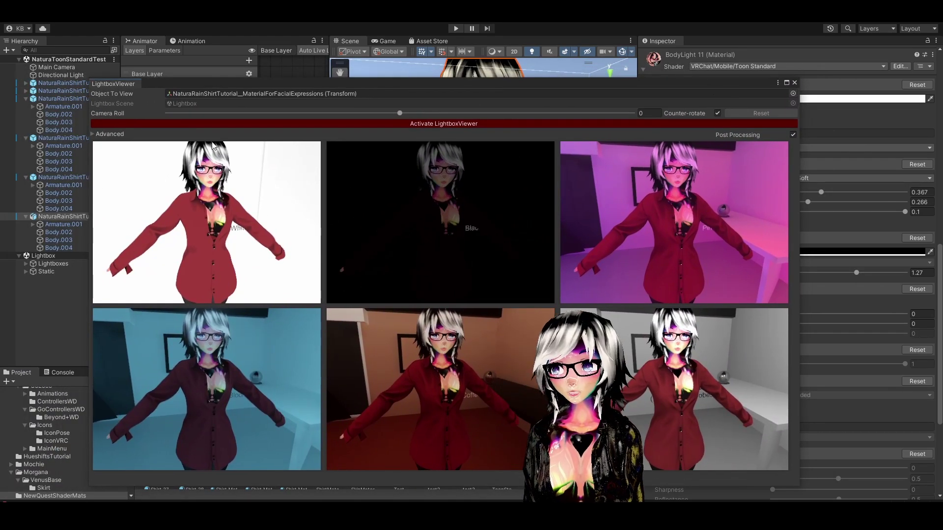
left_click(54, 141)
mouse_move(410, 85)
left_mouse_down()
mouse_move(419, 104)
mouse_move(420, 93)
left_mouse_up()
left_click_drag(54, 138, 326, 100)
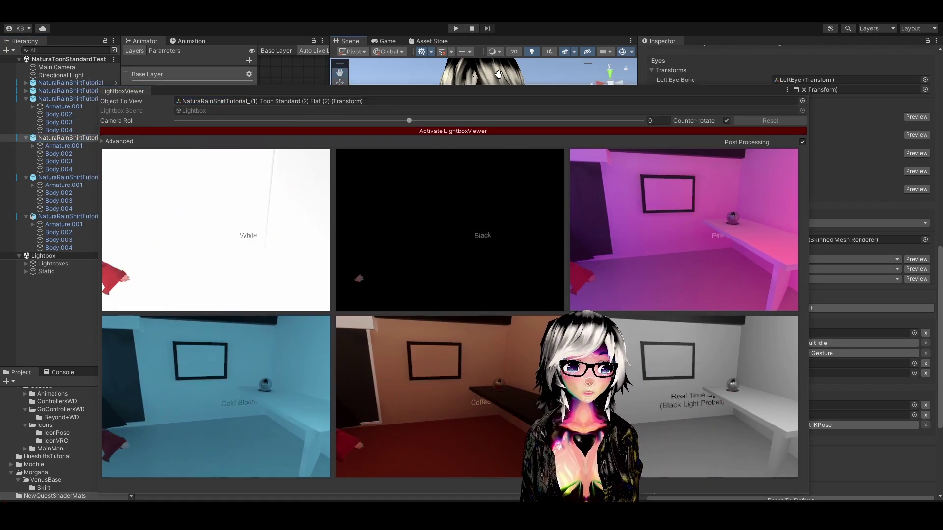
- Pan and zoom the Scene view onto the red-coated avatar so all six Lightbox previews show it full-body
left_click_drag(414, 87, 406, 146)
middle_click_drag(435, 119, 510, 69)
scroll(552, 89, "up", 2)
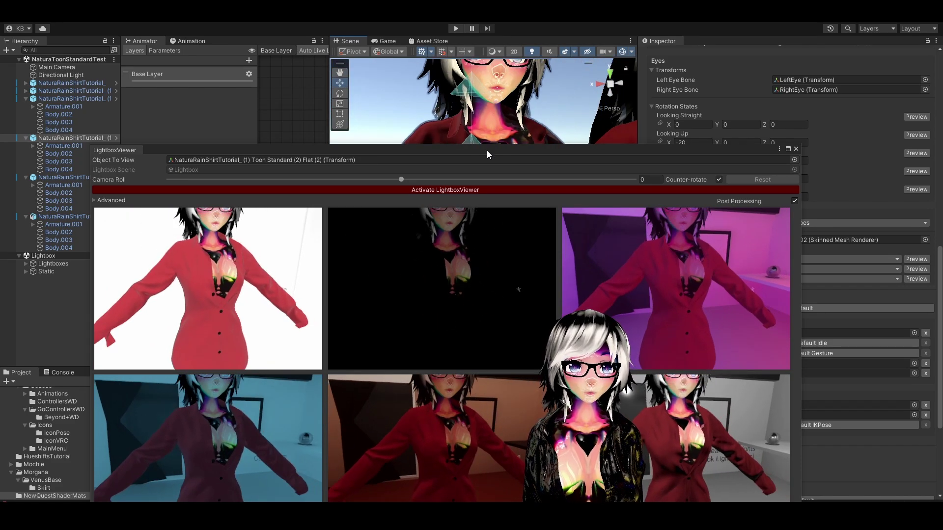
left_click_drag(487, 150, 478, 95)
scroll(482, 81, "down", 3)
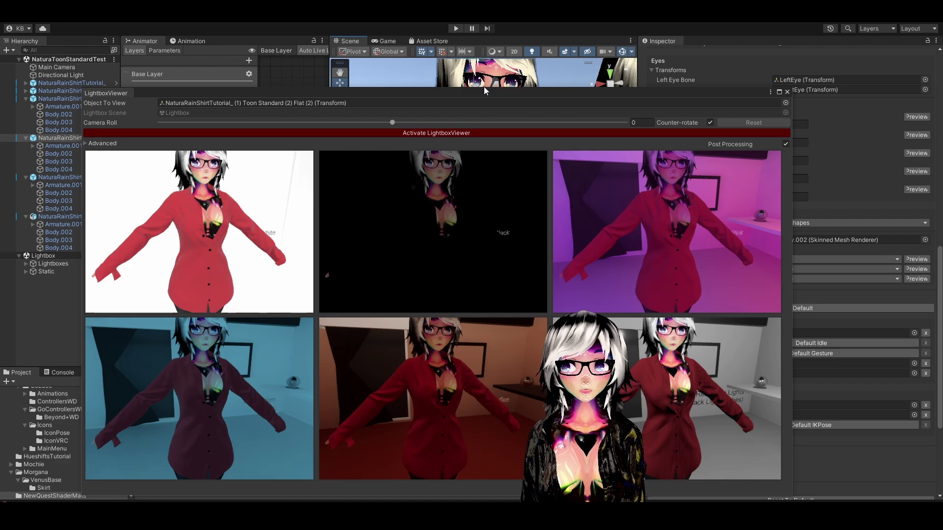
left_click_drag(449, 96, 457, 142)
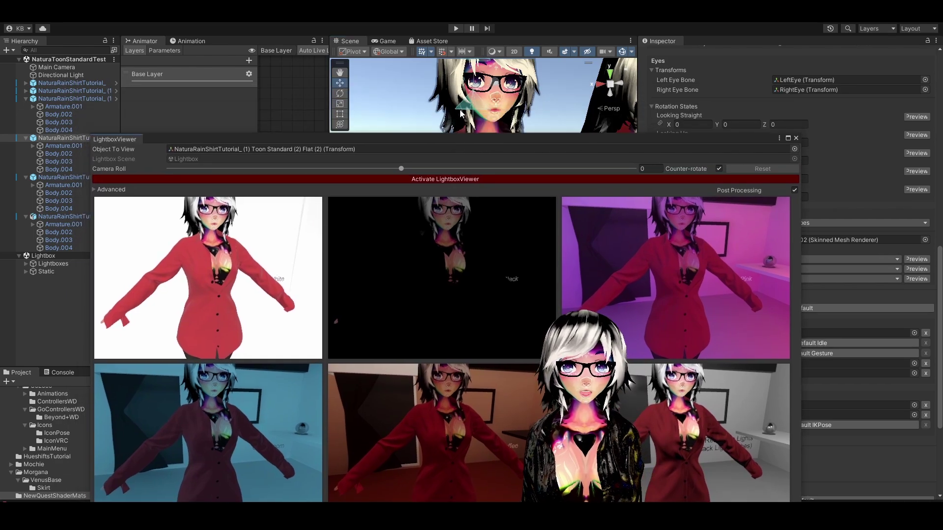
scroll(501, 79, "down", 3)
middle_click_drag(508, 72, 513, 59)
scroll(512, 59, "up", 3)
- Select the Flat (2) avatar and bring its material's Light Data settings into view
left_click(459, 109)
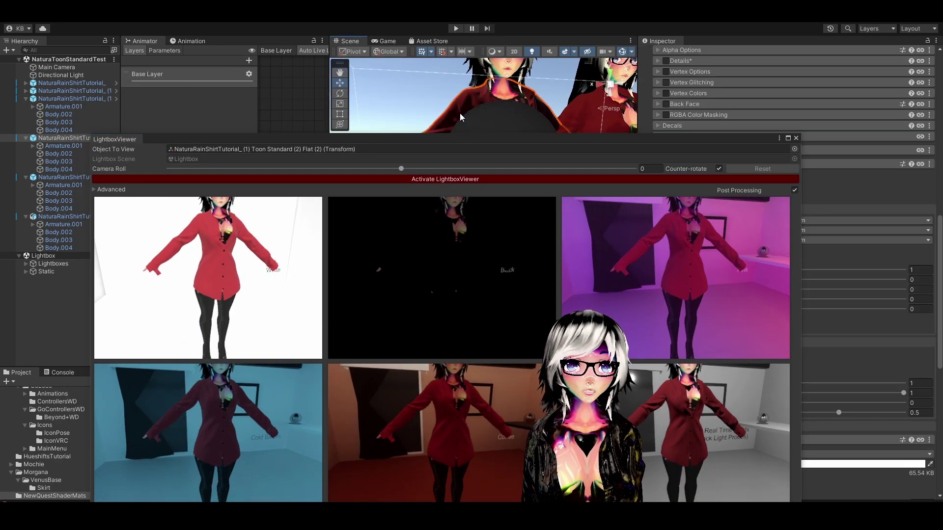
left_click_drag(475, 142, 436, 80)
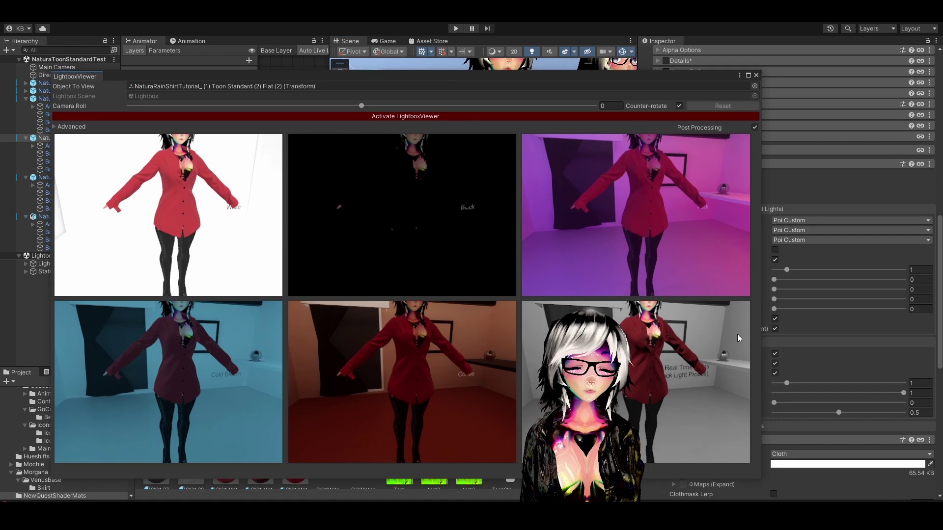
left_click_drag(663, 77, 549, 78)
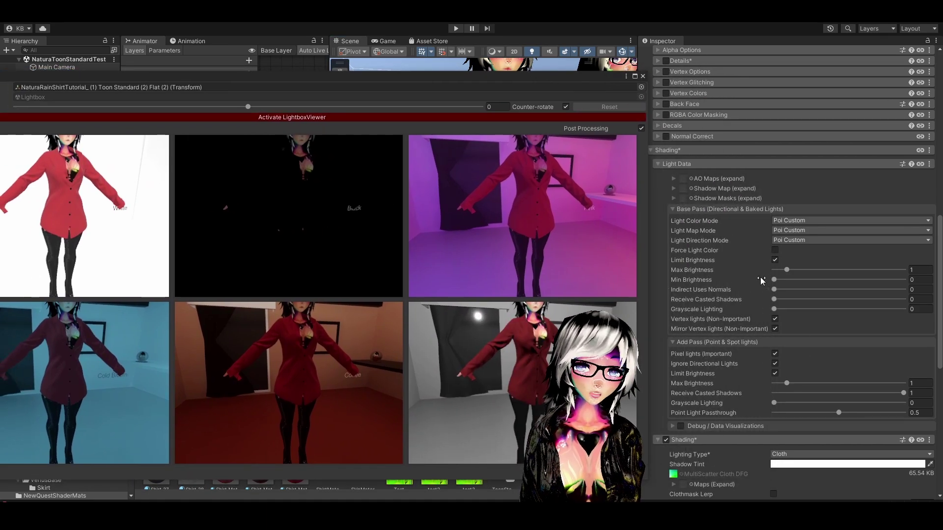
- Set the material's Base Pass Min Brightness to 0.145 so the Black lightbox preview shows the avatar
left_click(776, 279)
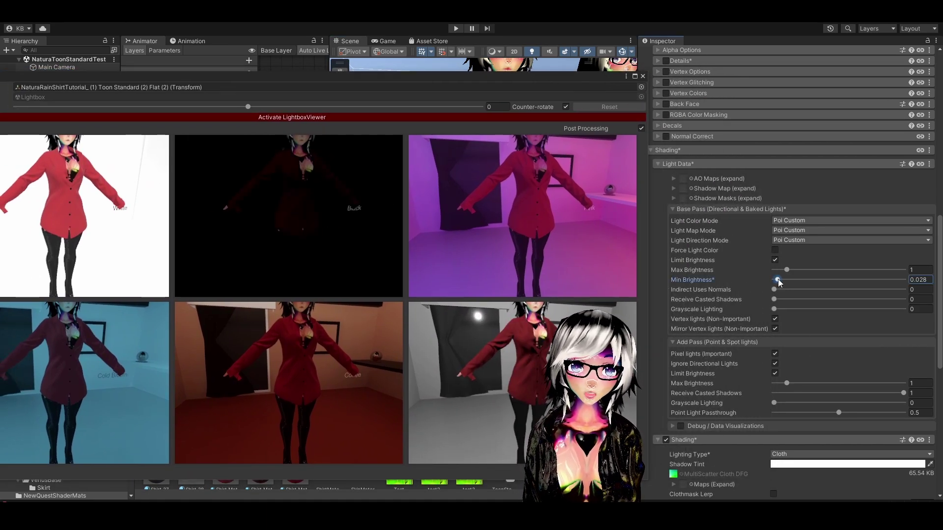
left_click_drag(779, 278, 796, 276)
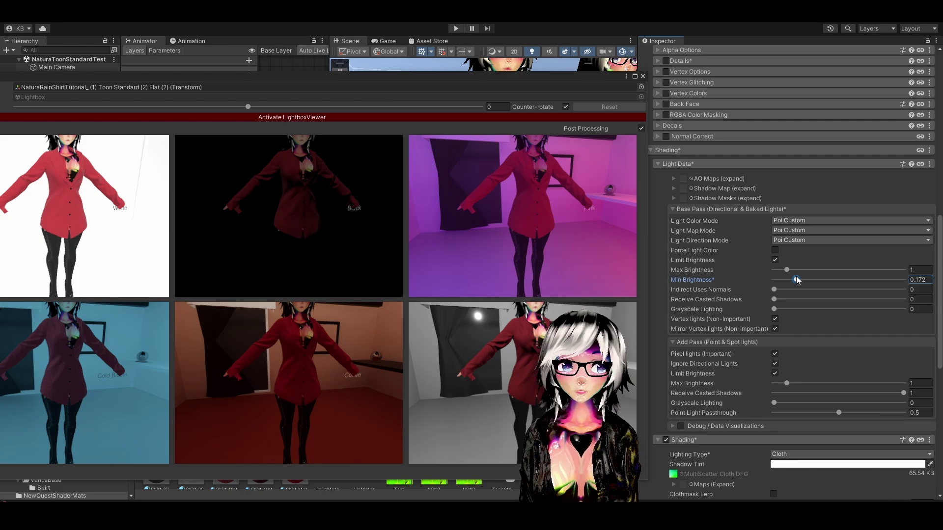
left_click(929, 280)
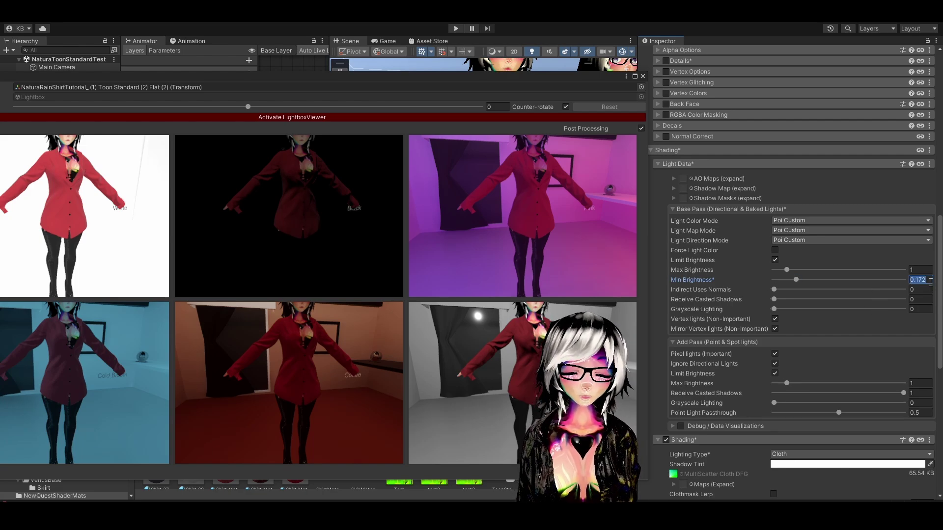
type("0.145")
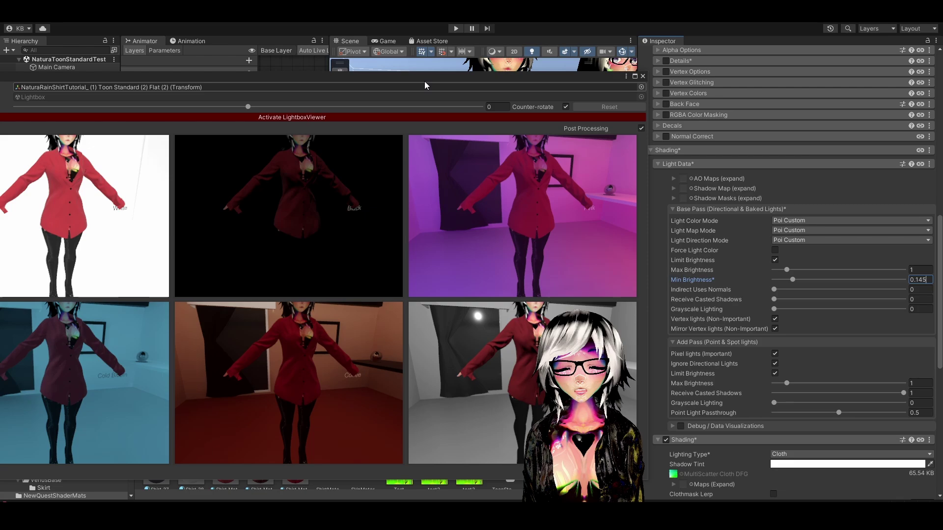
left_click_drag(425, 80, 557, 85)
middle_click_drag(521, 70, 546, 66)
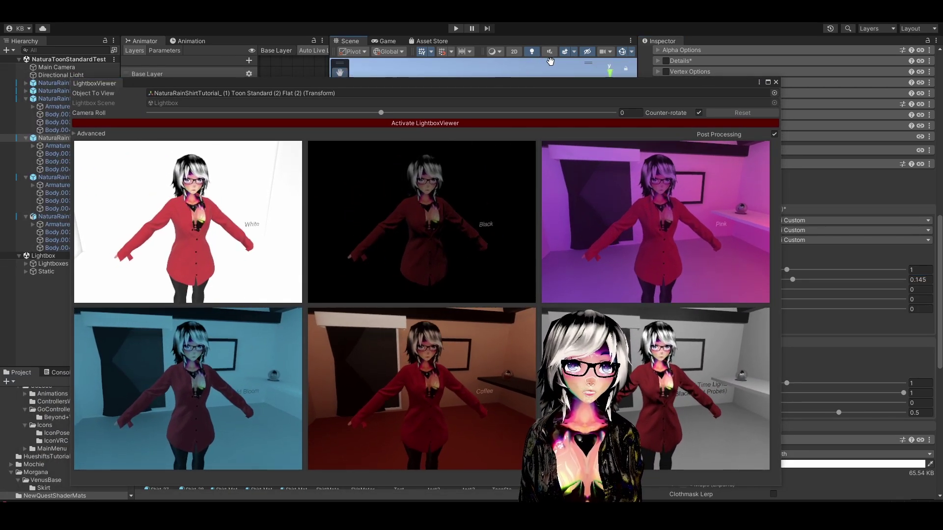